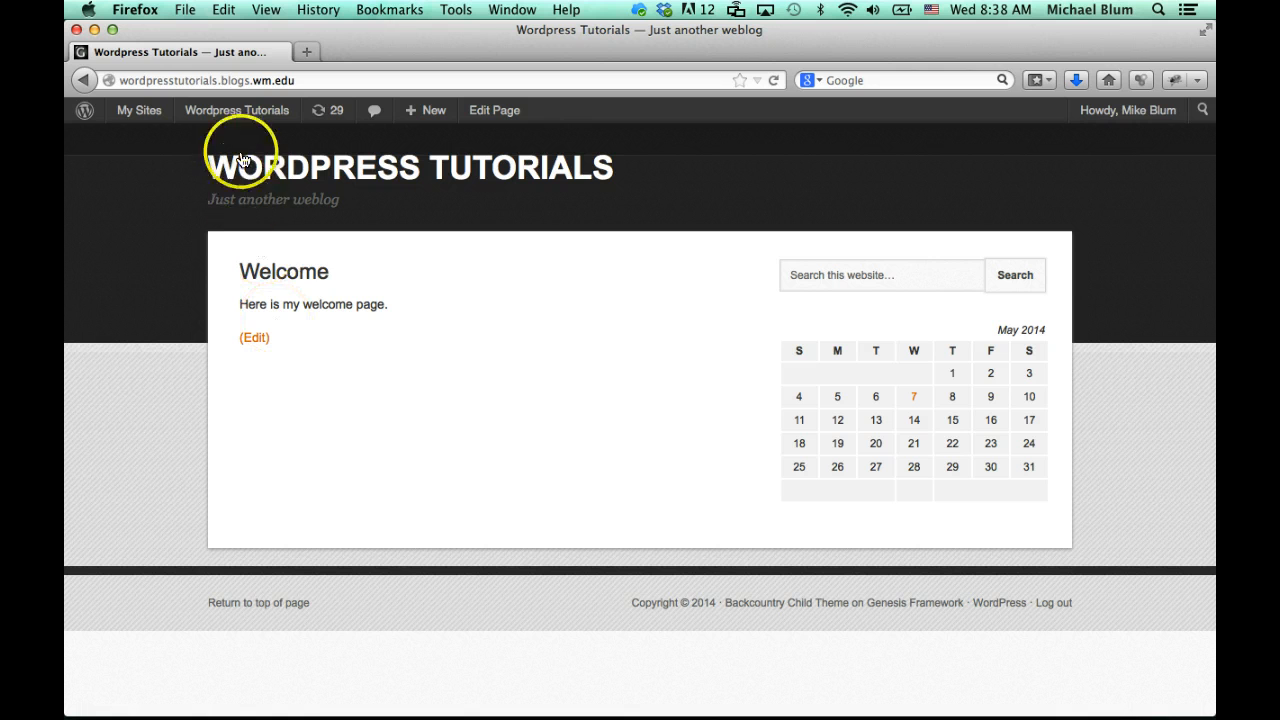
Open the Menus management page in the admin area of the Wordpress Tutorials site
left_click(221, 115)
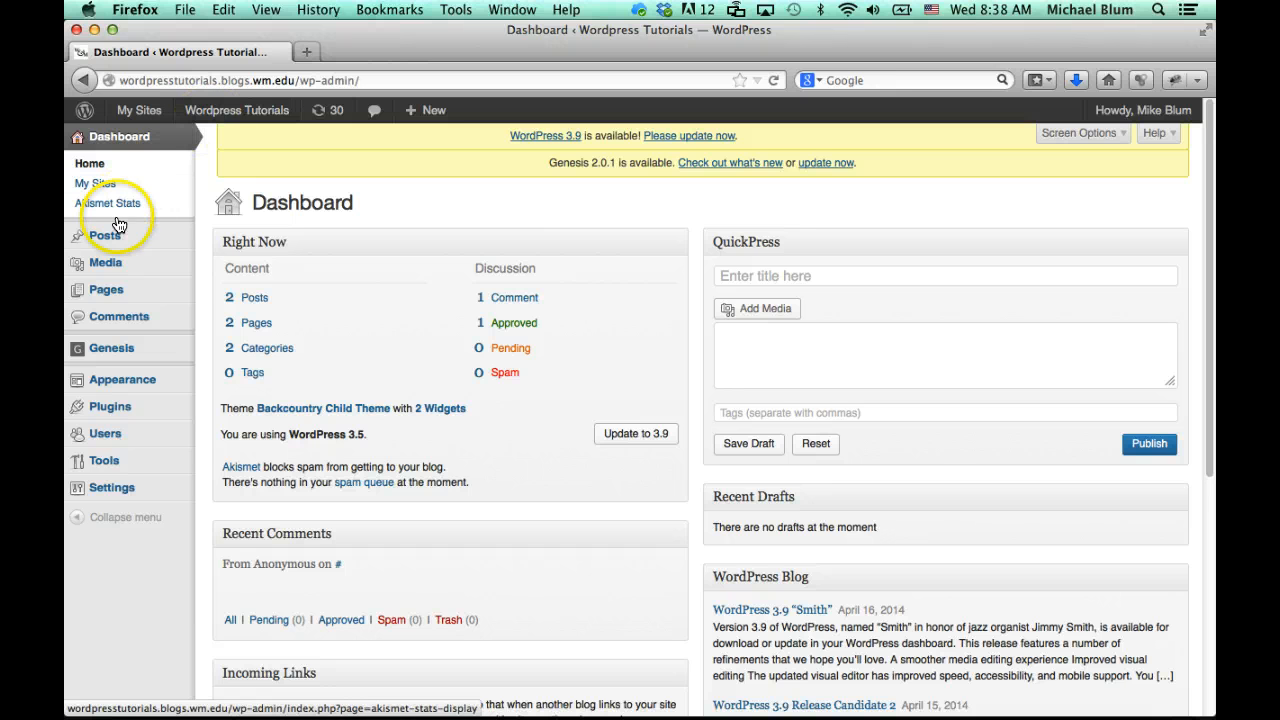
mouse_move(110, 293)
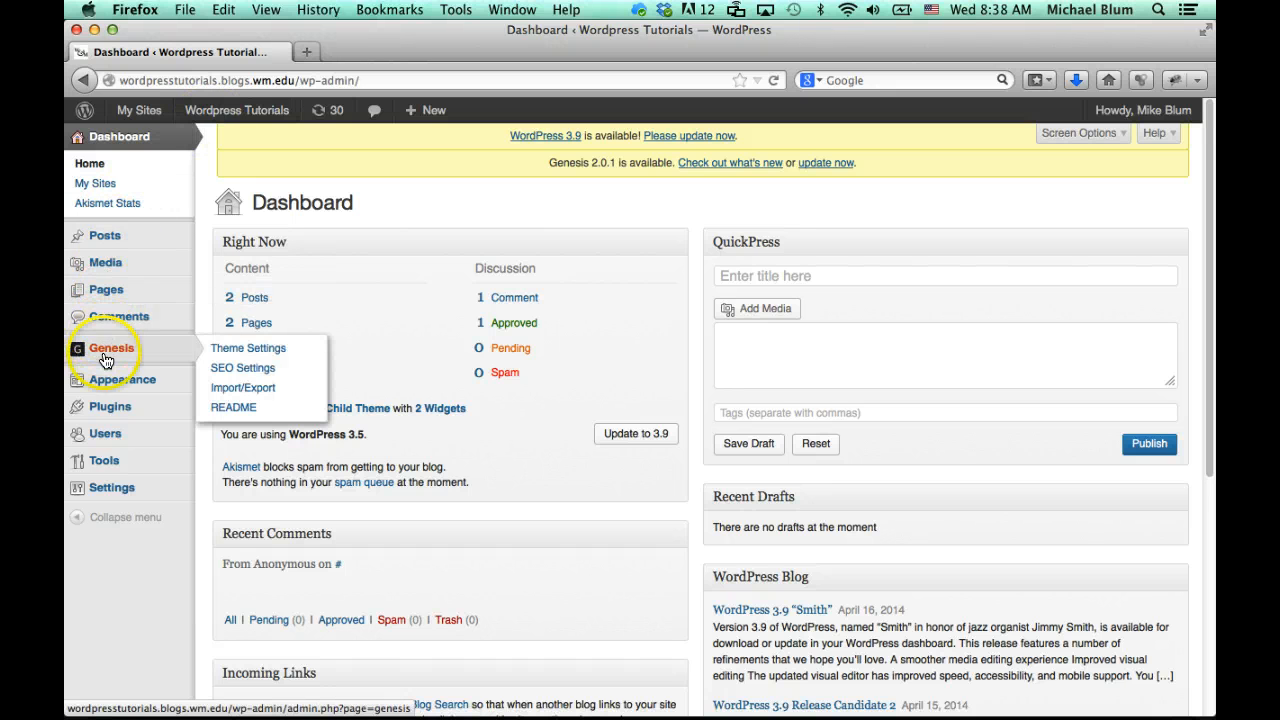
mouse_move(106, 382)
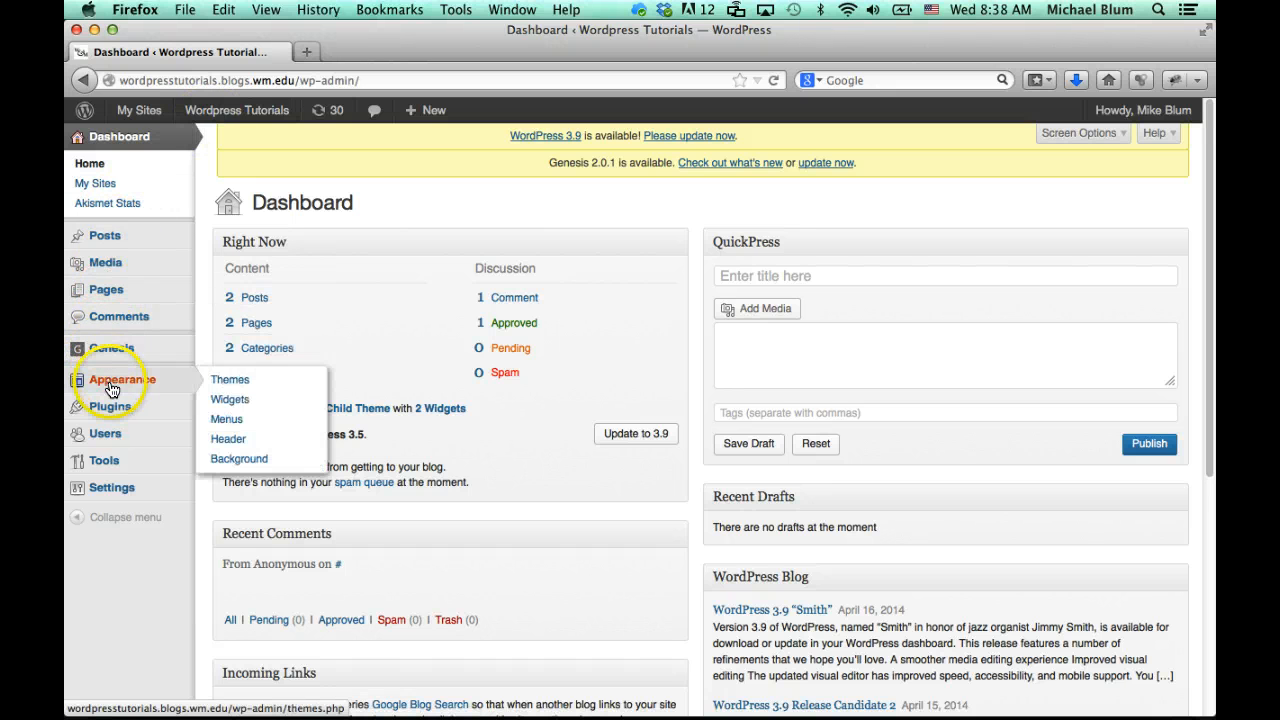
left_click(222, 421)
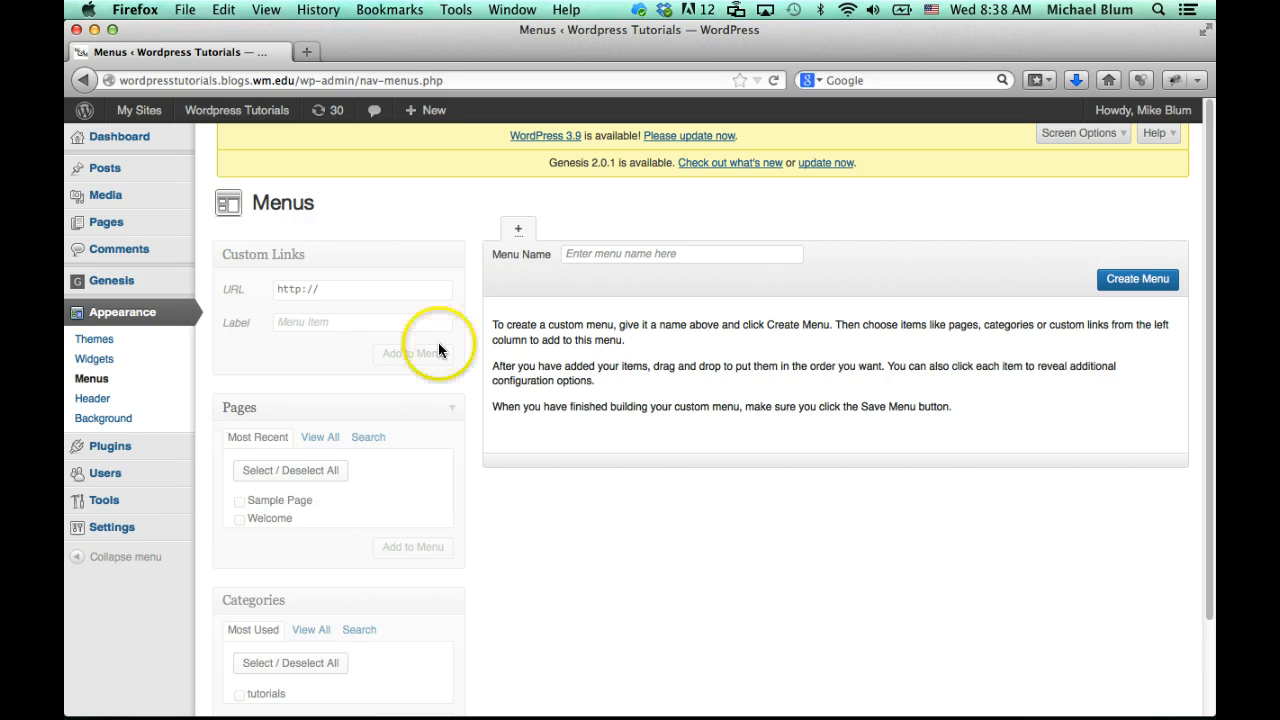
Create a new custom navigation menu named "topmenu"
left_click(585, 256)
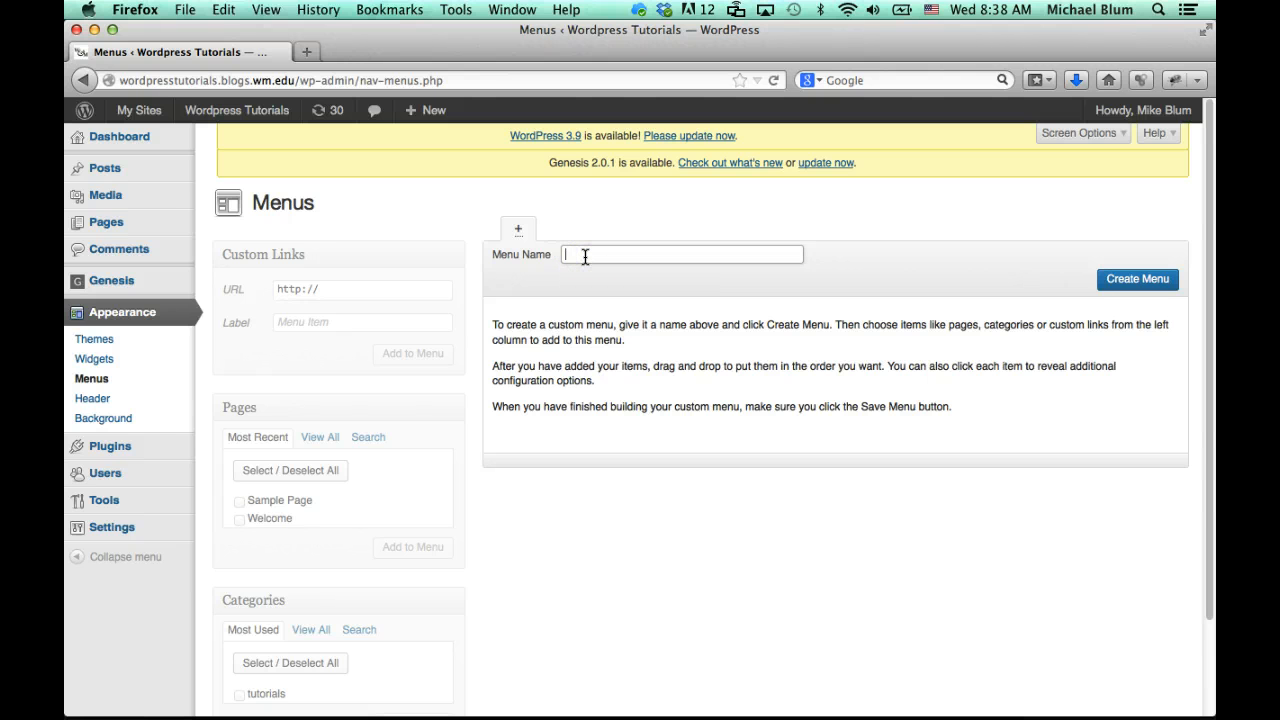
type("topmenu")
left_click(1112, 284)
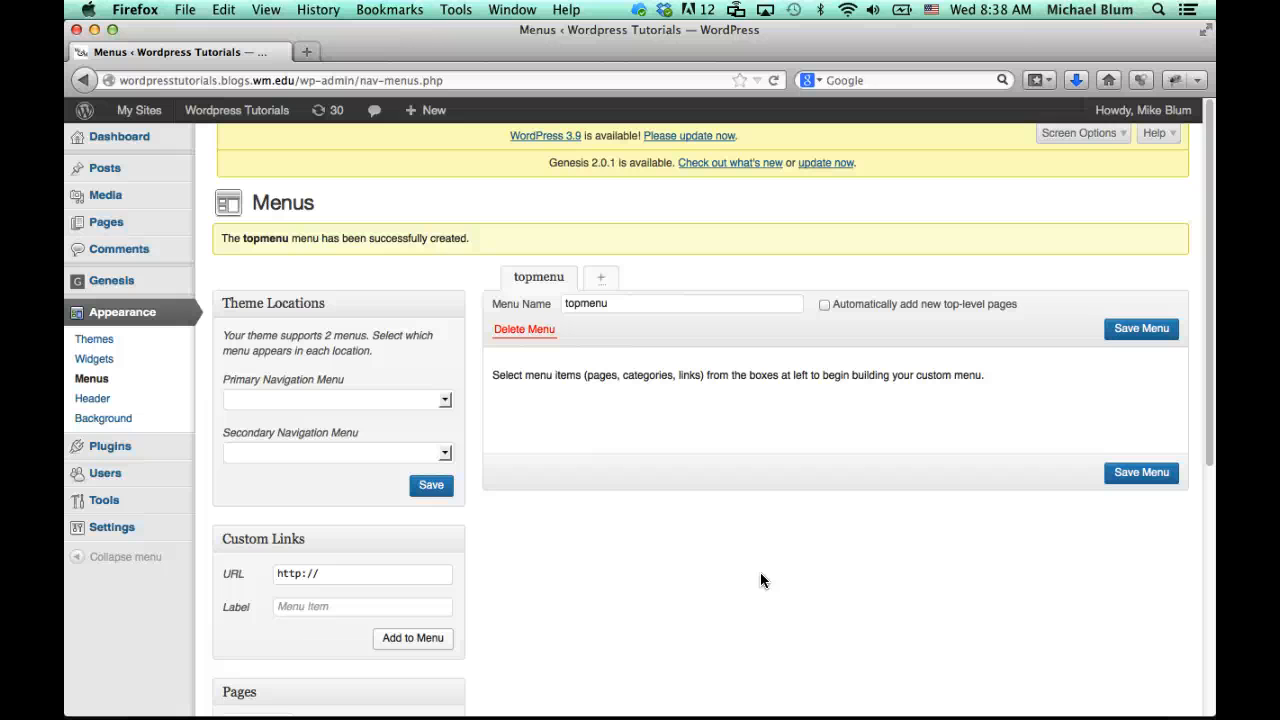
Choose topmenu as the theme's Primary Navigation Menu
scroll(760, 580, "down", 1)
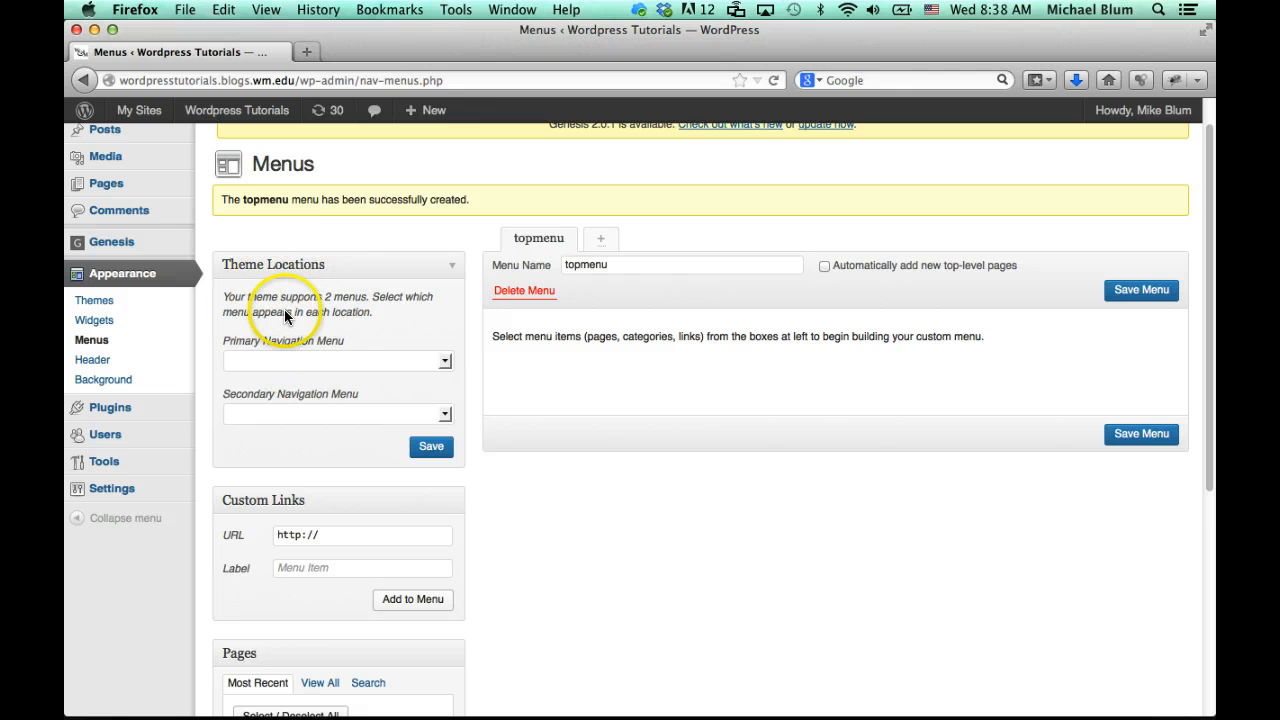
left_click(446, 362)
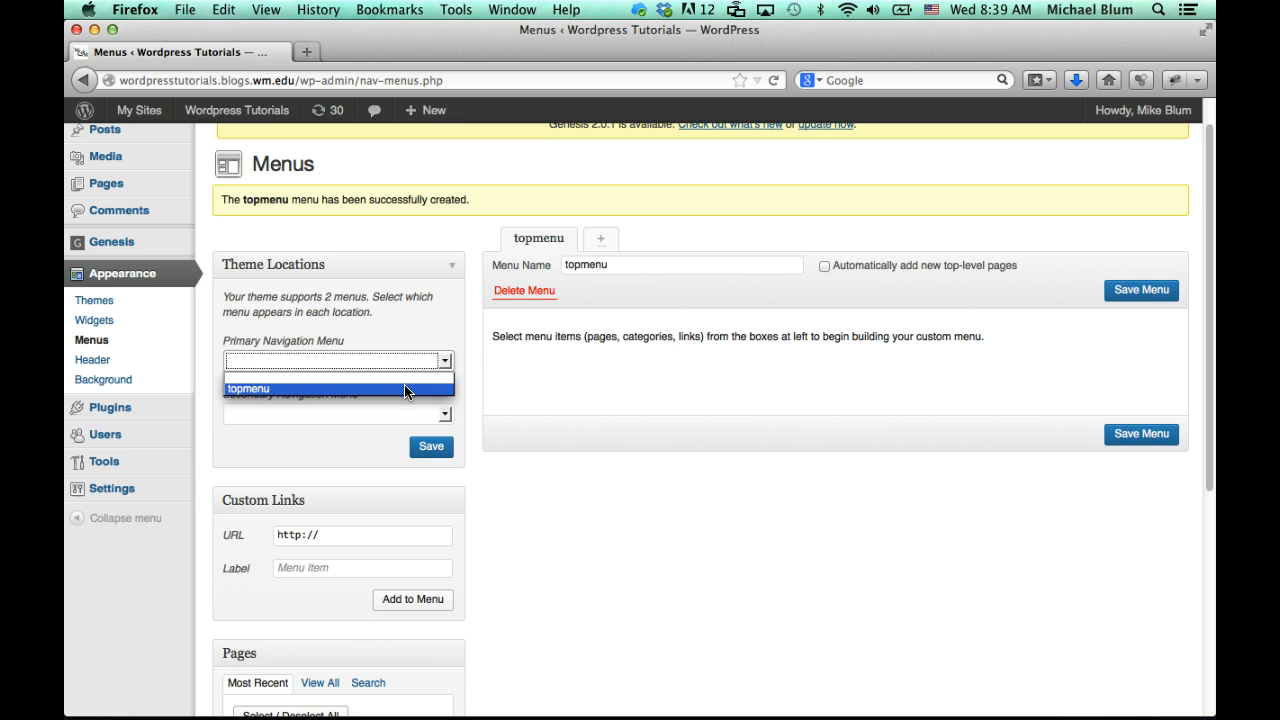
left_click(406, 389)
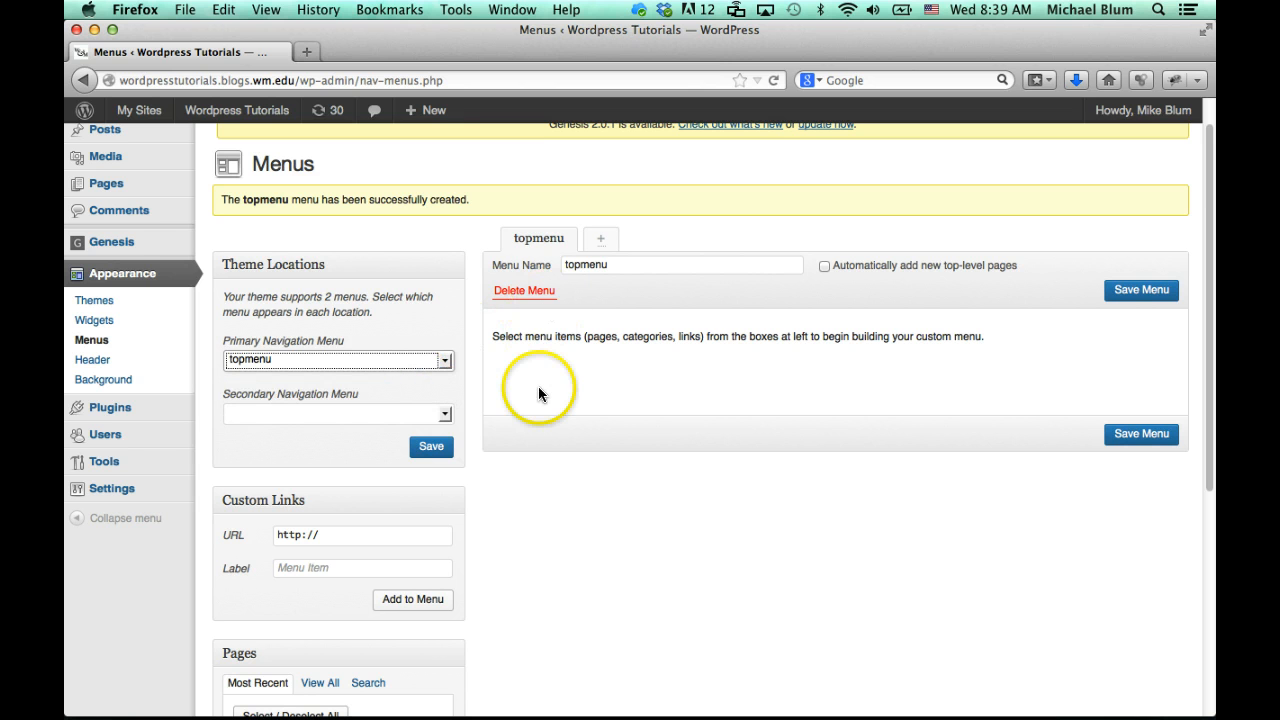
scroll(539, 484, "down", 3)
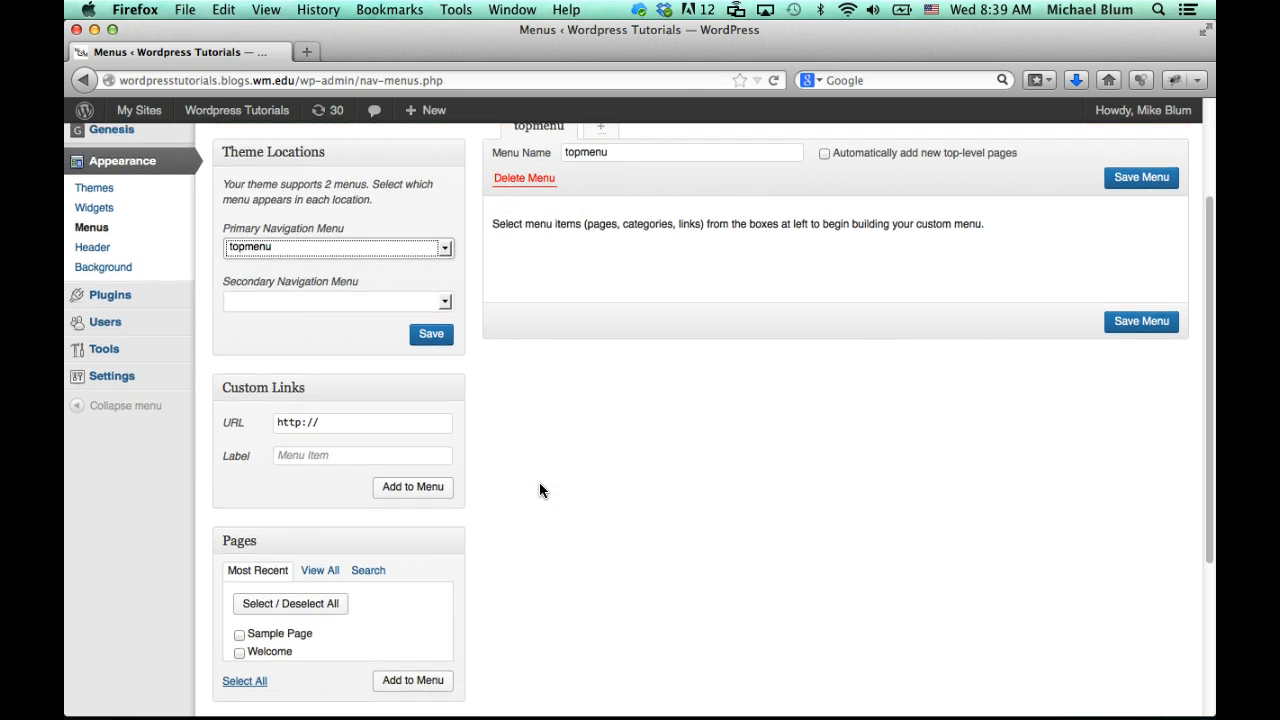
scroll(539, 490, "down", 2)
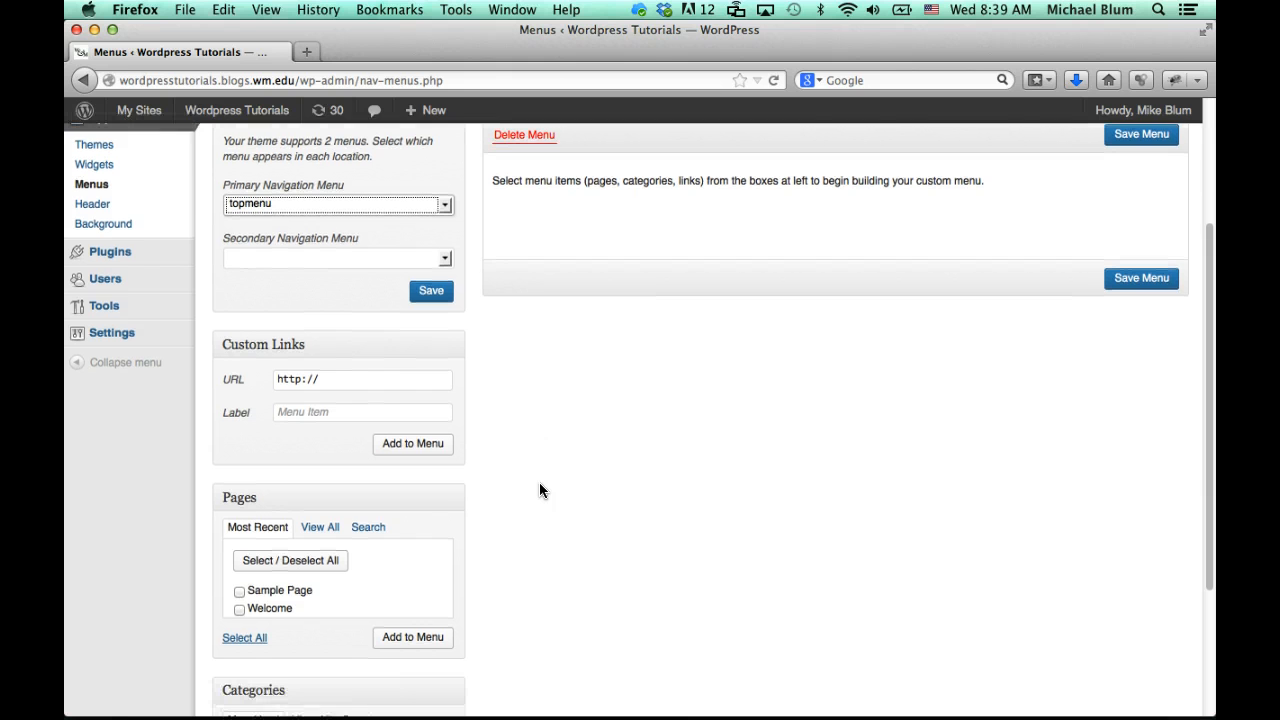
scroll(539, 490, "up", 1)
left_click(306, 422)
left_click(333, 390)
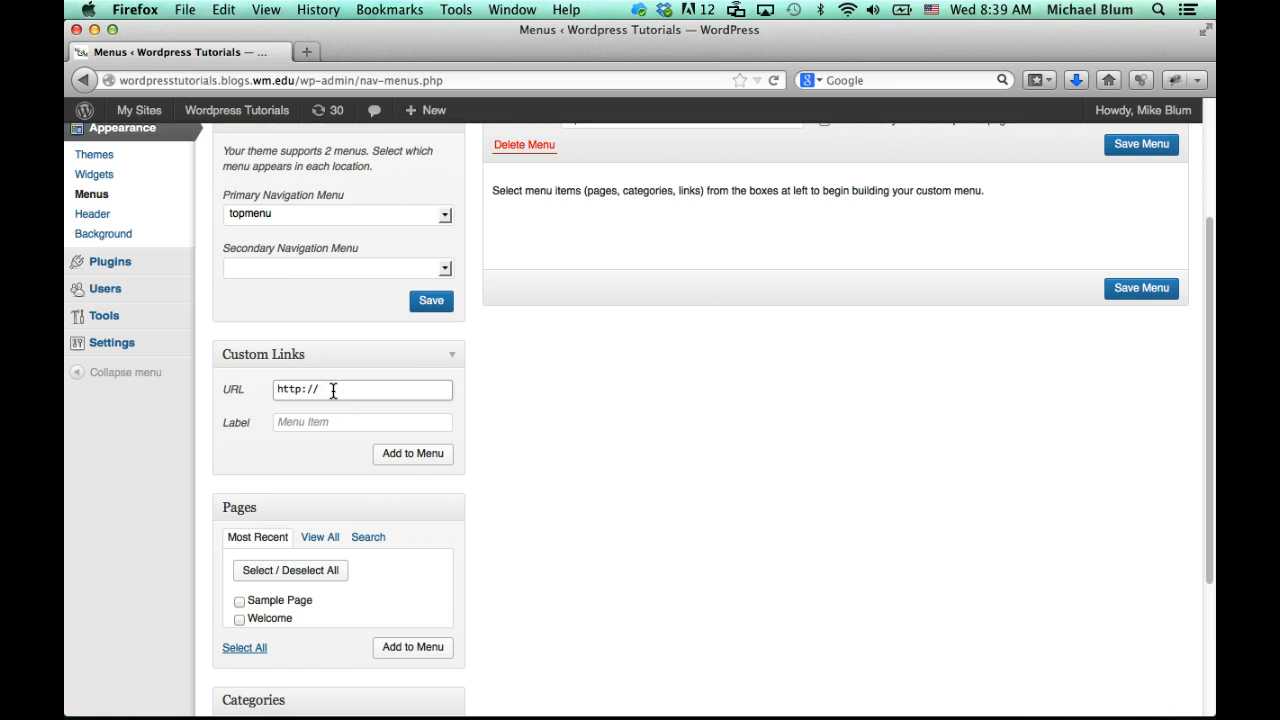
type("google.com")
left_click(285, 422)
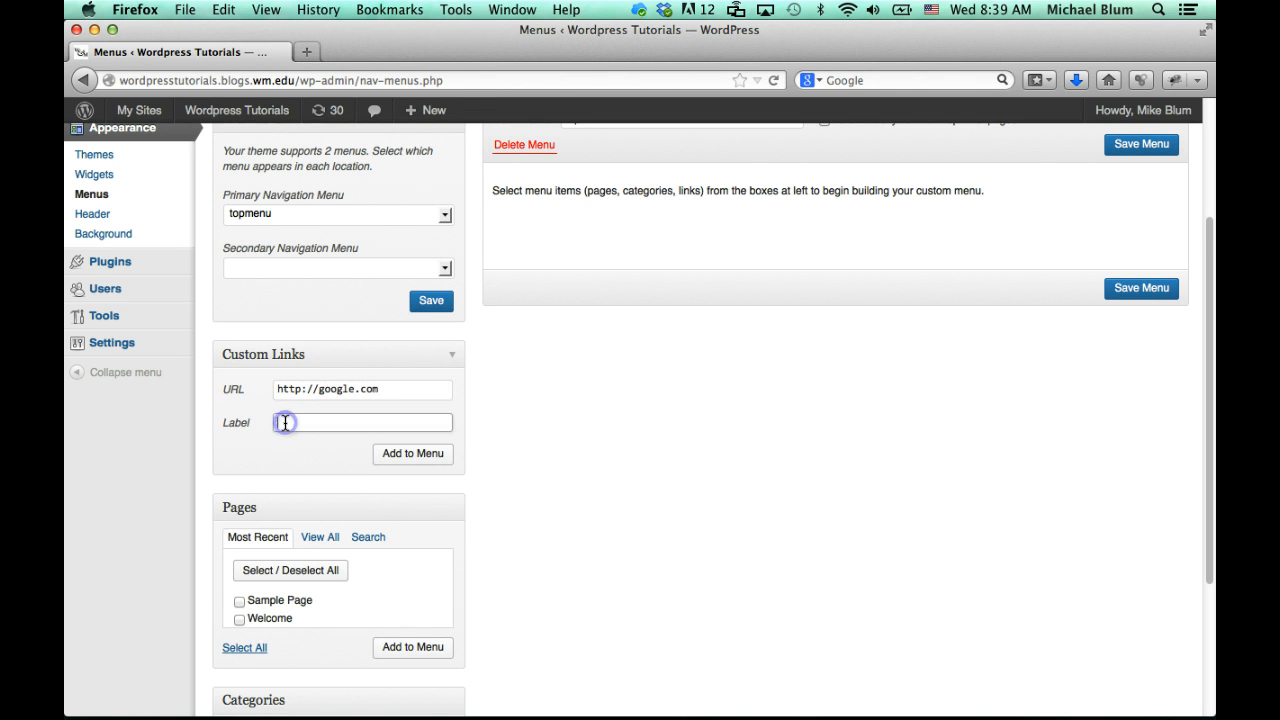
type("Google")
left_click(395, 456)
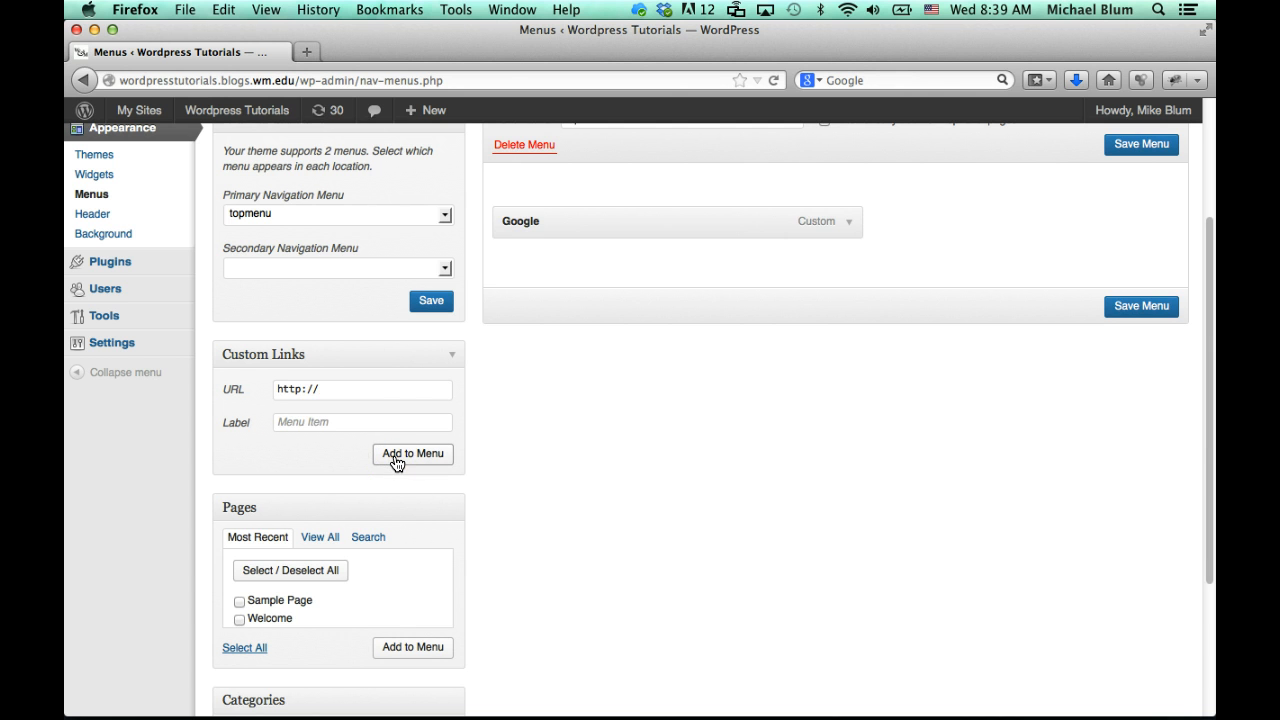
Add the Sample Page and Welcome pages to topmenu
scroll(579, 594, "down", 5)
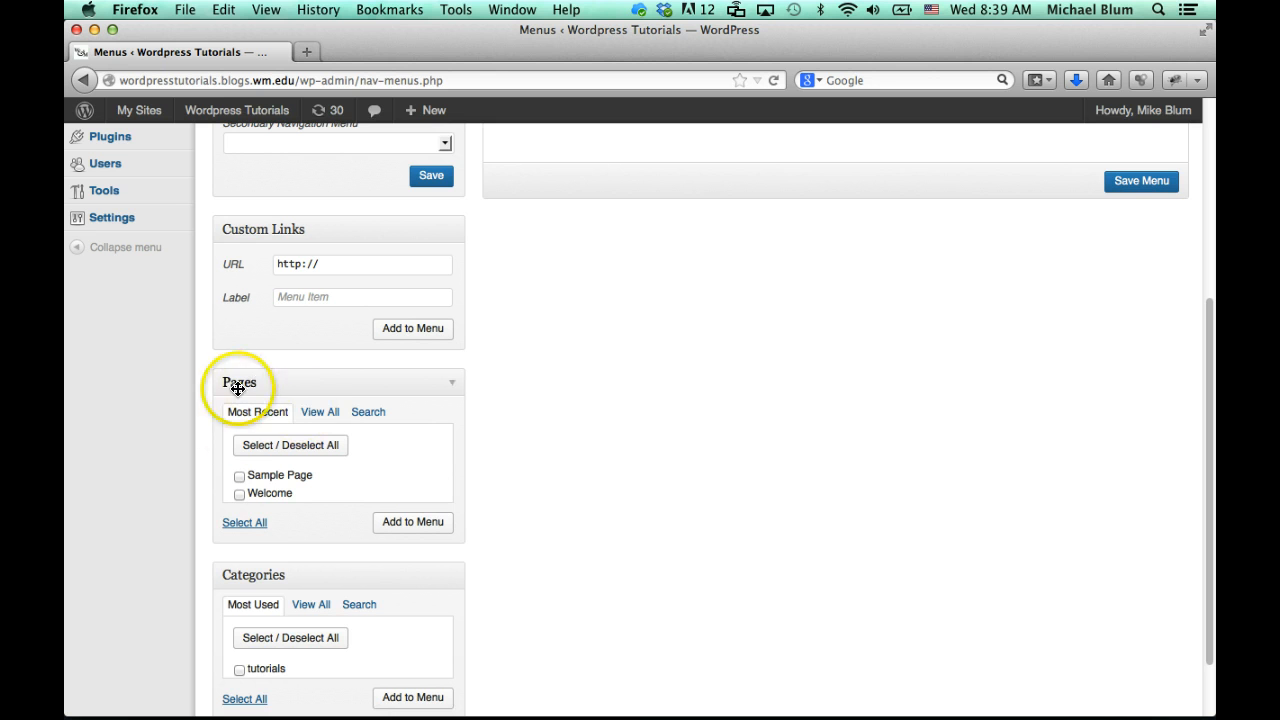
left_click(239, 477)
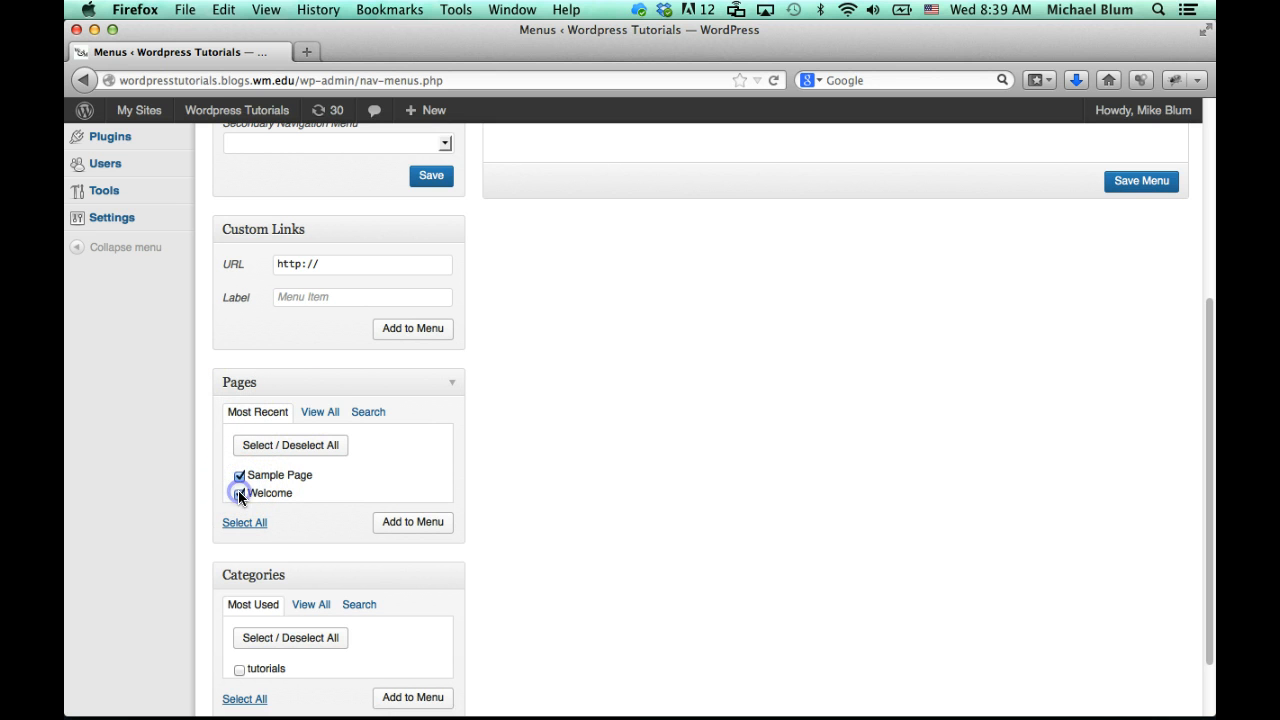
left_click(239, 493)
left_click(409, 520)
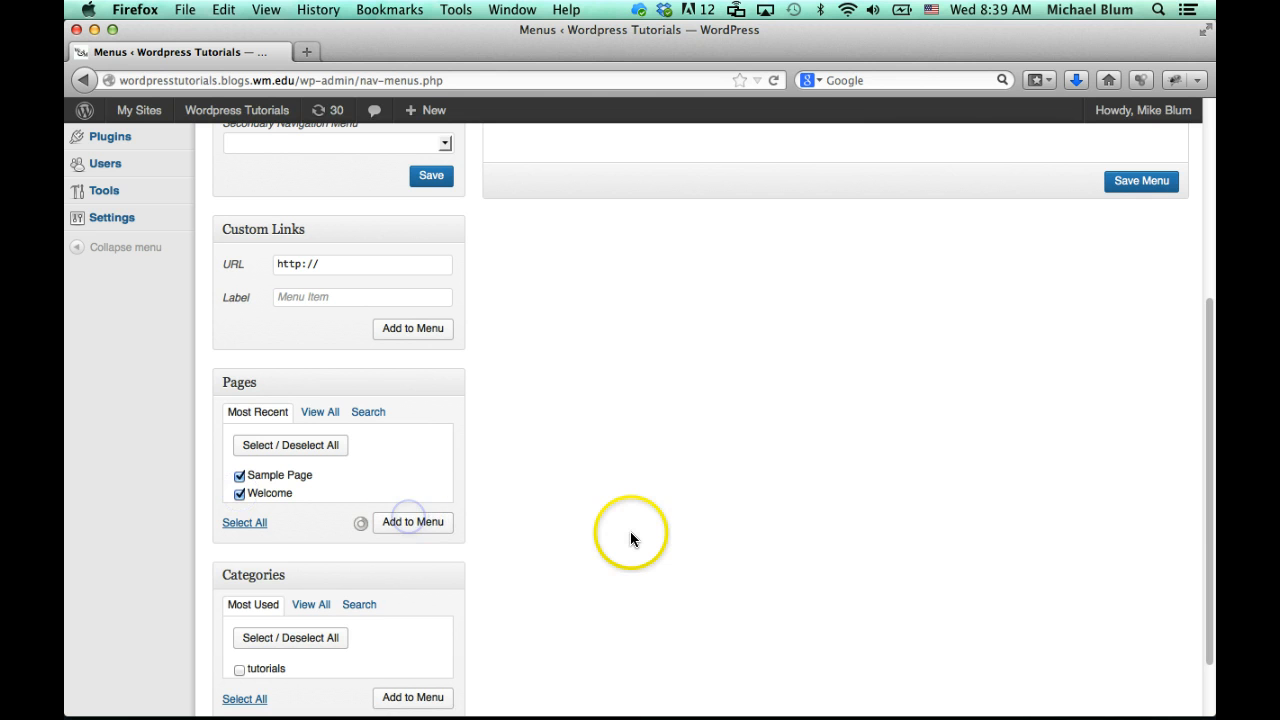
scroll(630, 537, "up", 2)
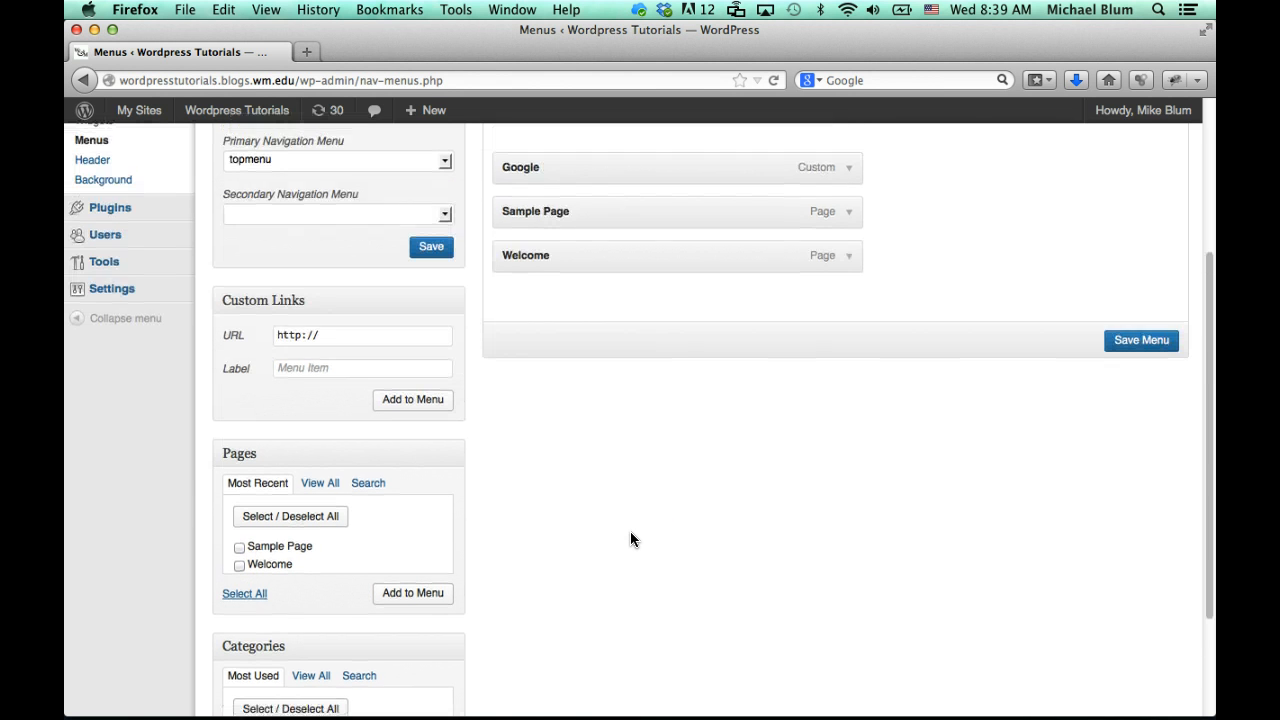
Add the tutorials category to topmenu
scroll(630, 537, "down", 4)
left_click(271, 495)
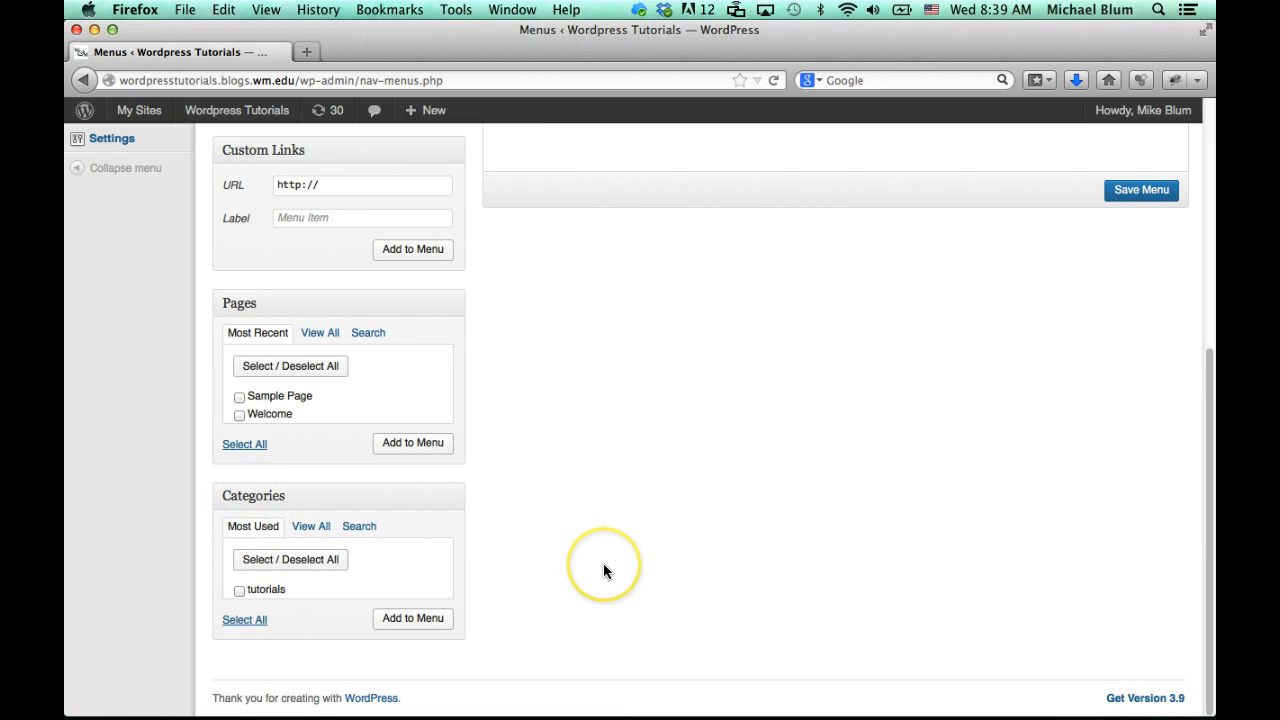
left_click(239, 590)
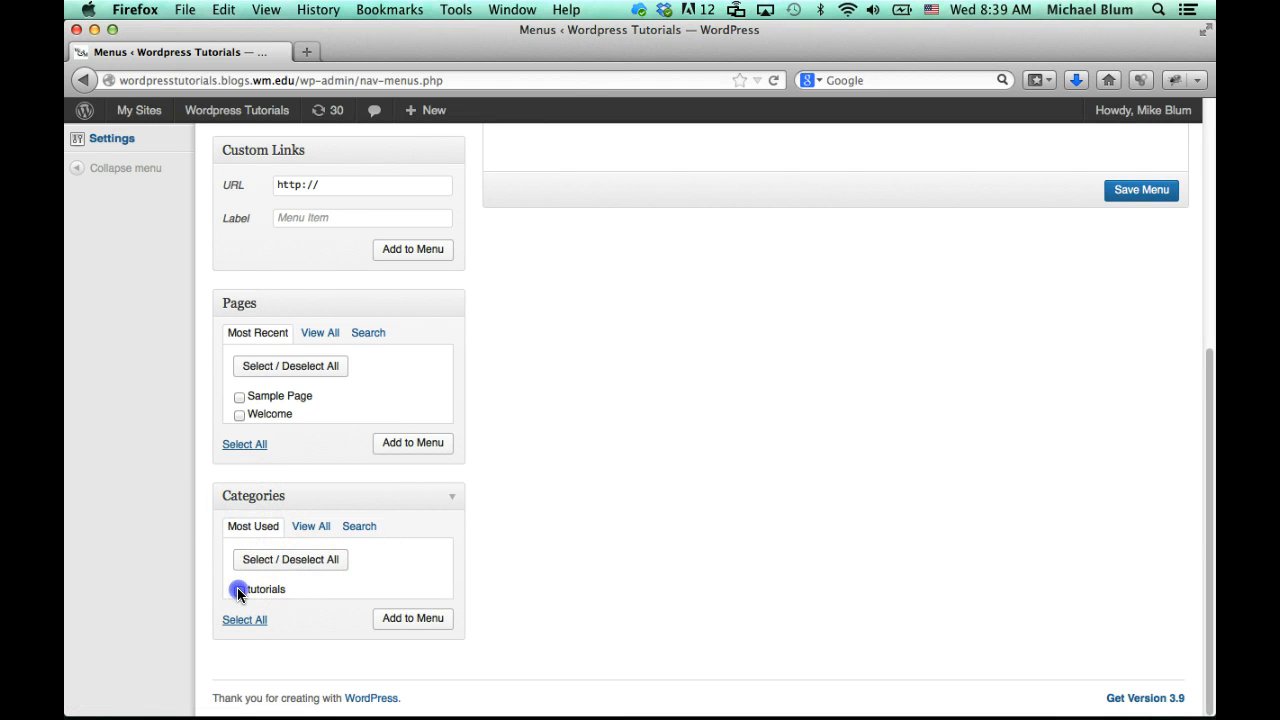
left_click(403, 618)
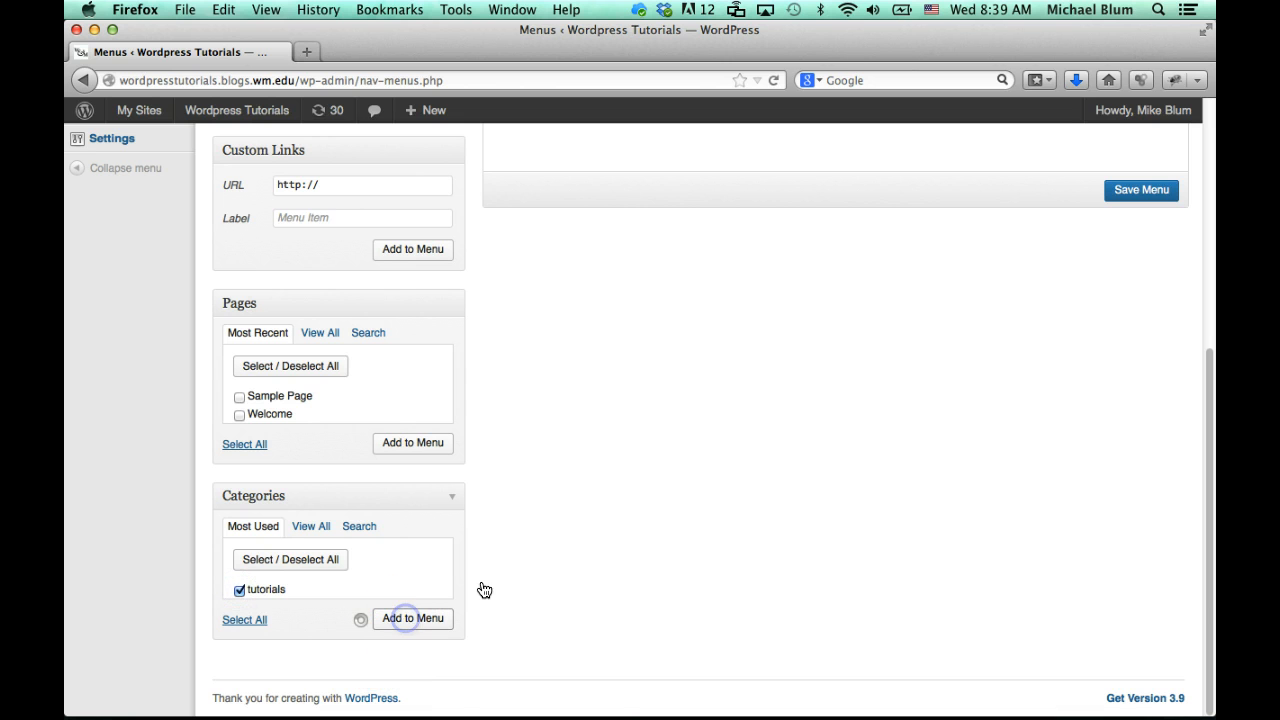
scroll(620, 503, "up", 5)
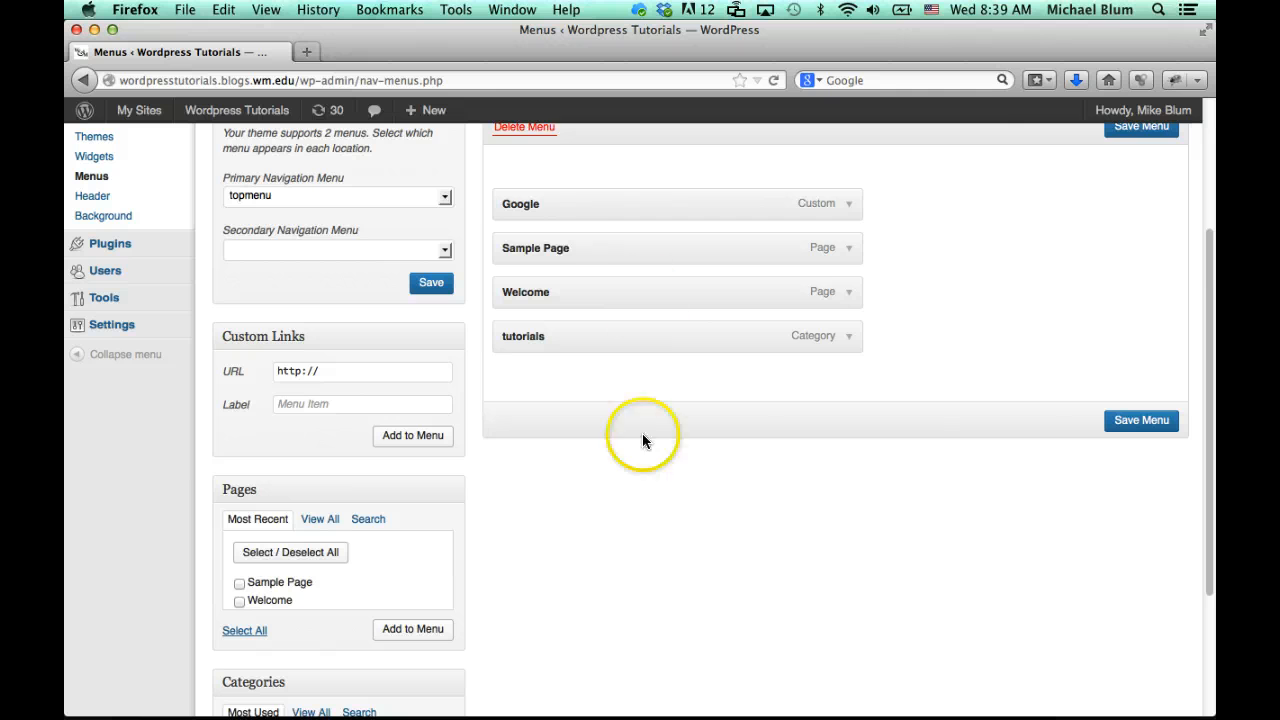
Move the Google item to the end of the menu and nest tutorials as a sub-item under Welcome
scroll(776, 458, "up", 2)
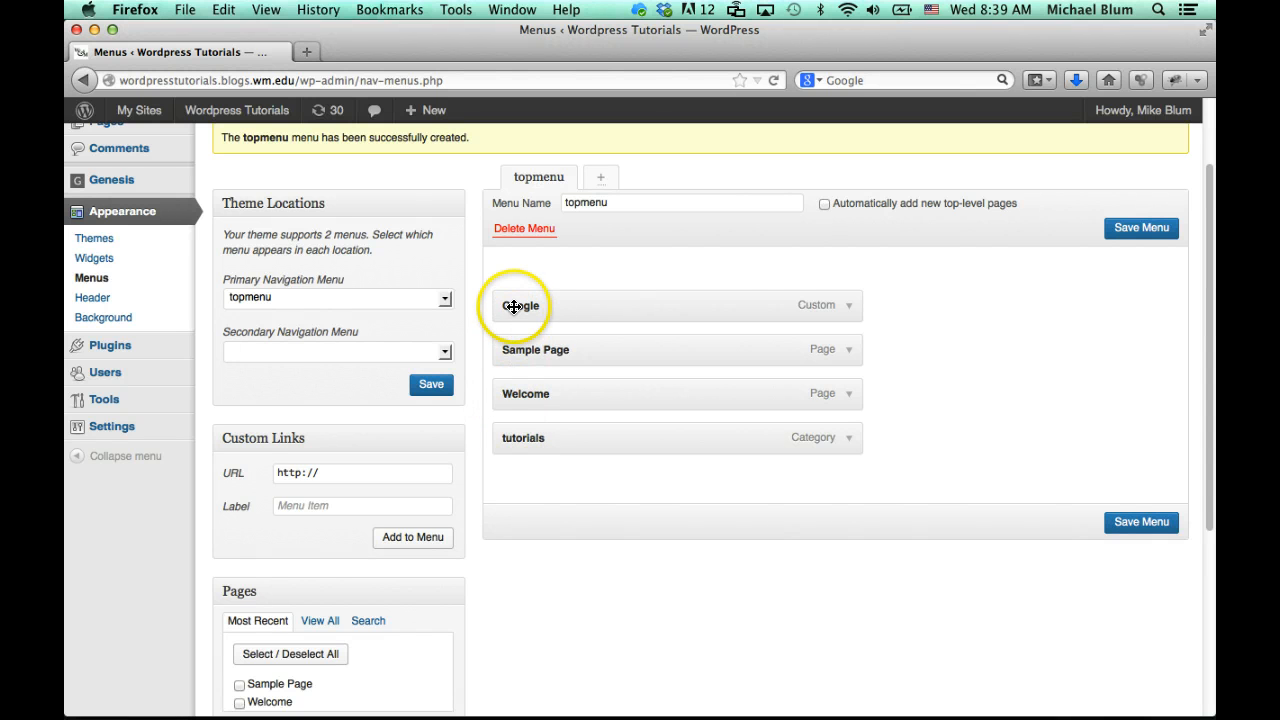
left_click_drag(514, 307, 514, 446)
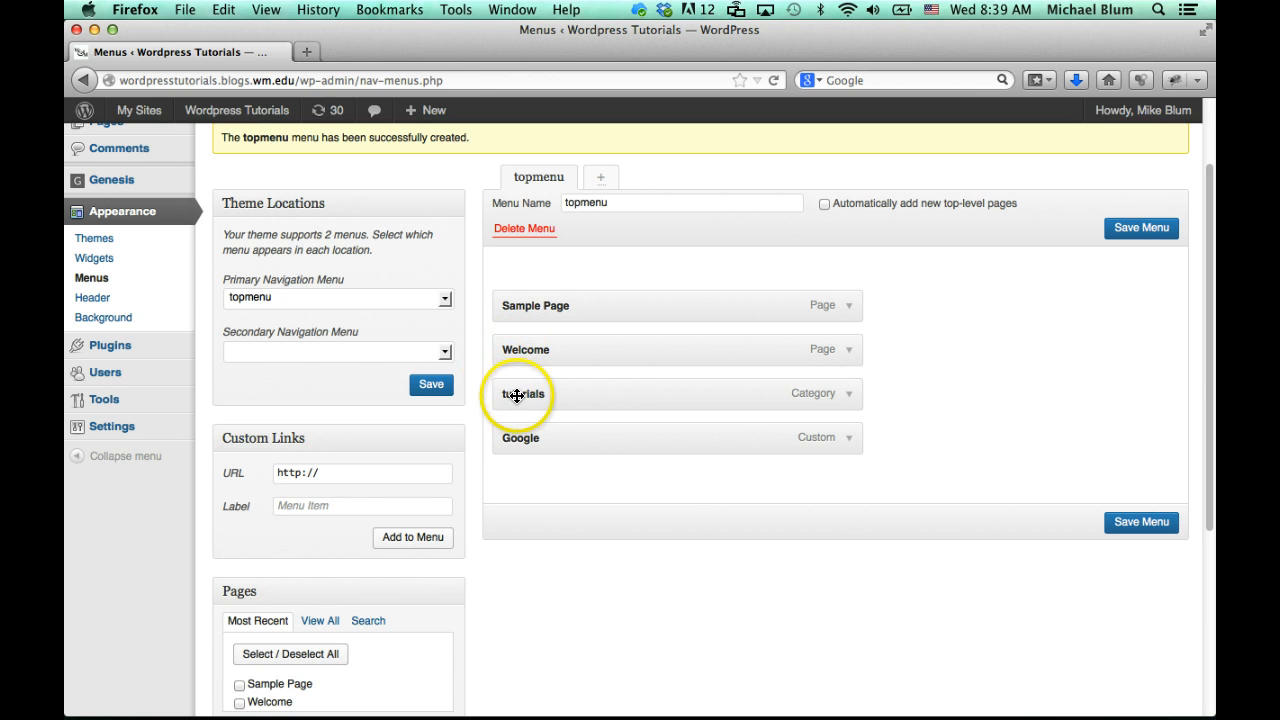
left_click_drag(516, 395, 559, 391)
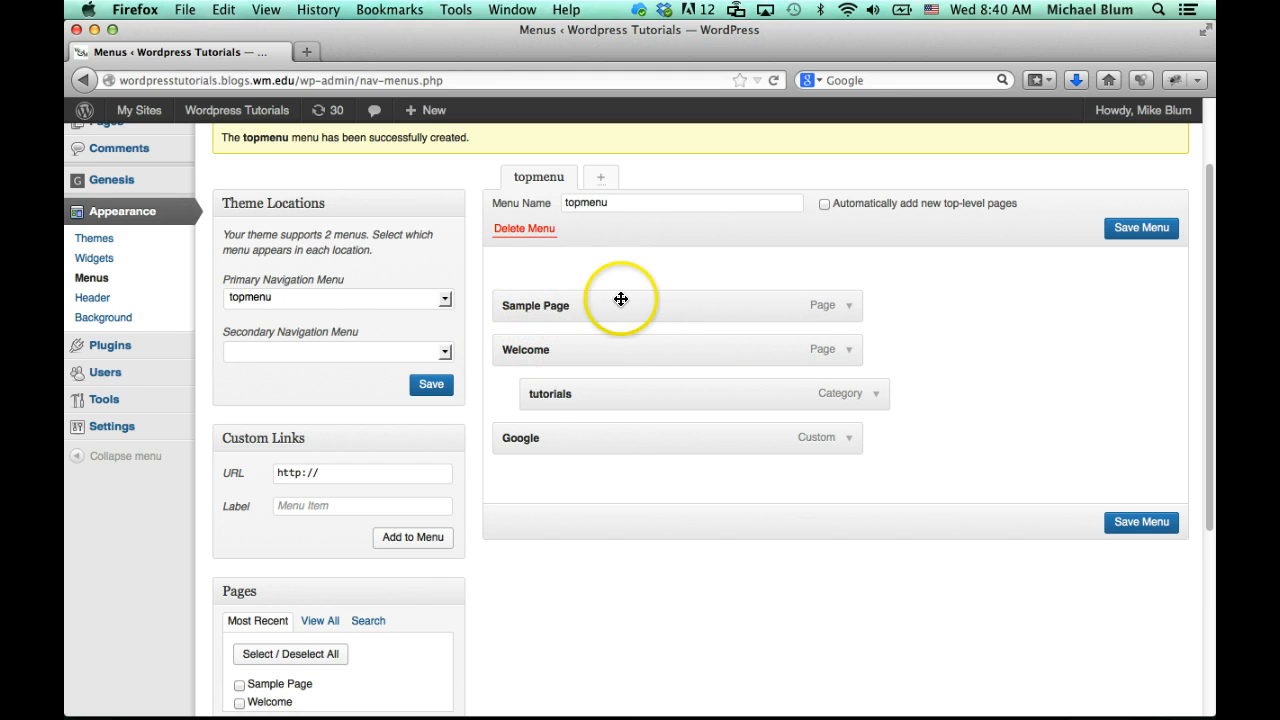
Change the Sample Page item's navigation label to "Link 1" and save the menu
left_click(849, 309)
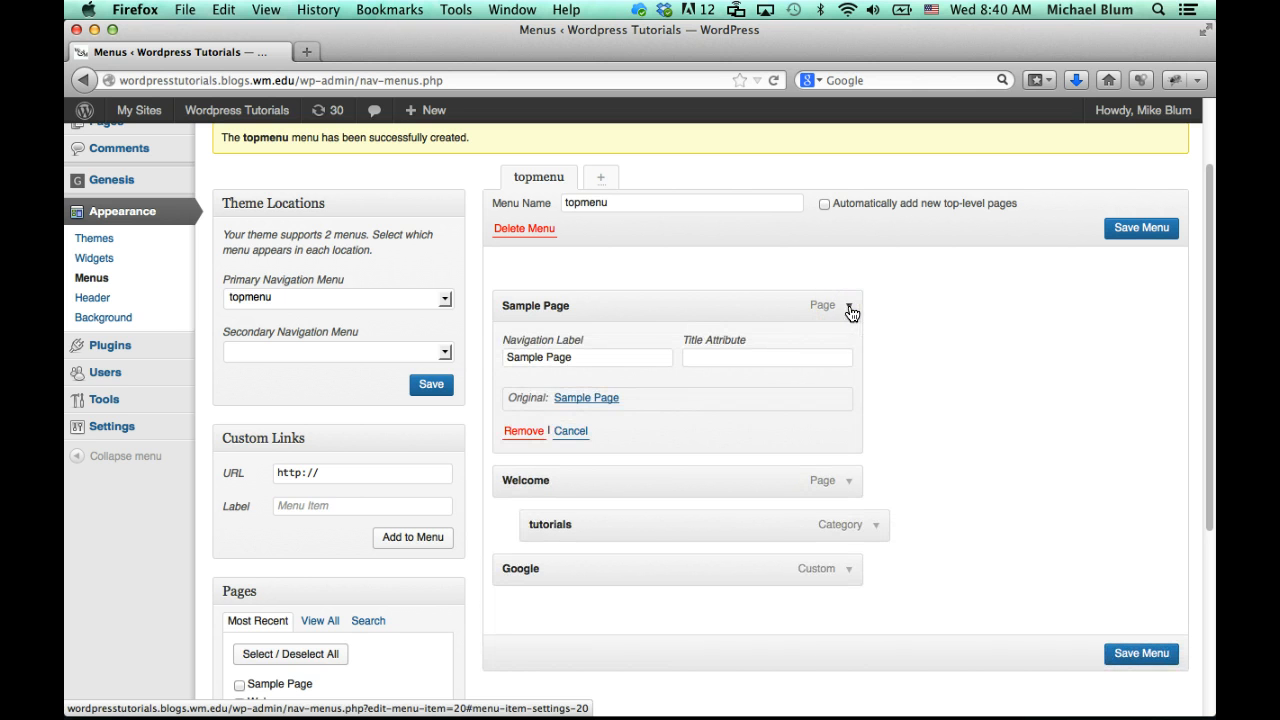
left_click_drag(585, 355, 496, 342)
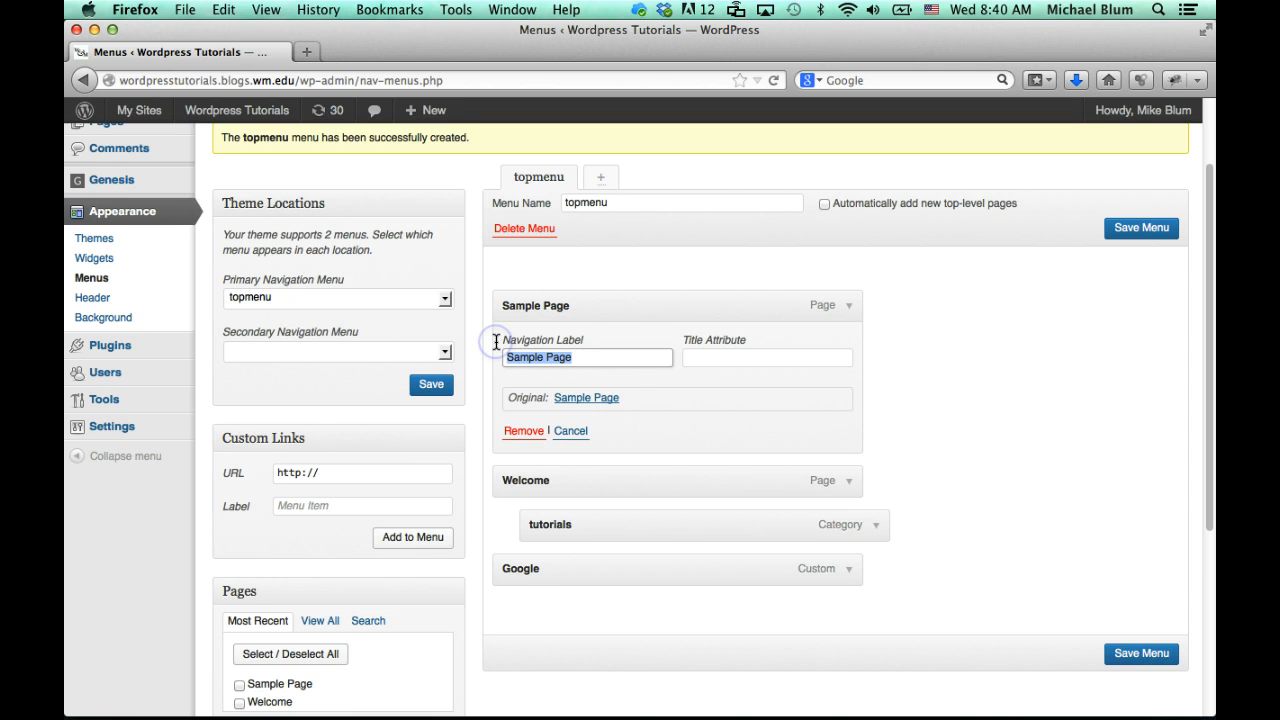
type("Link 1")
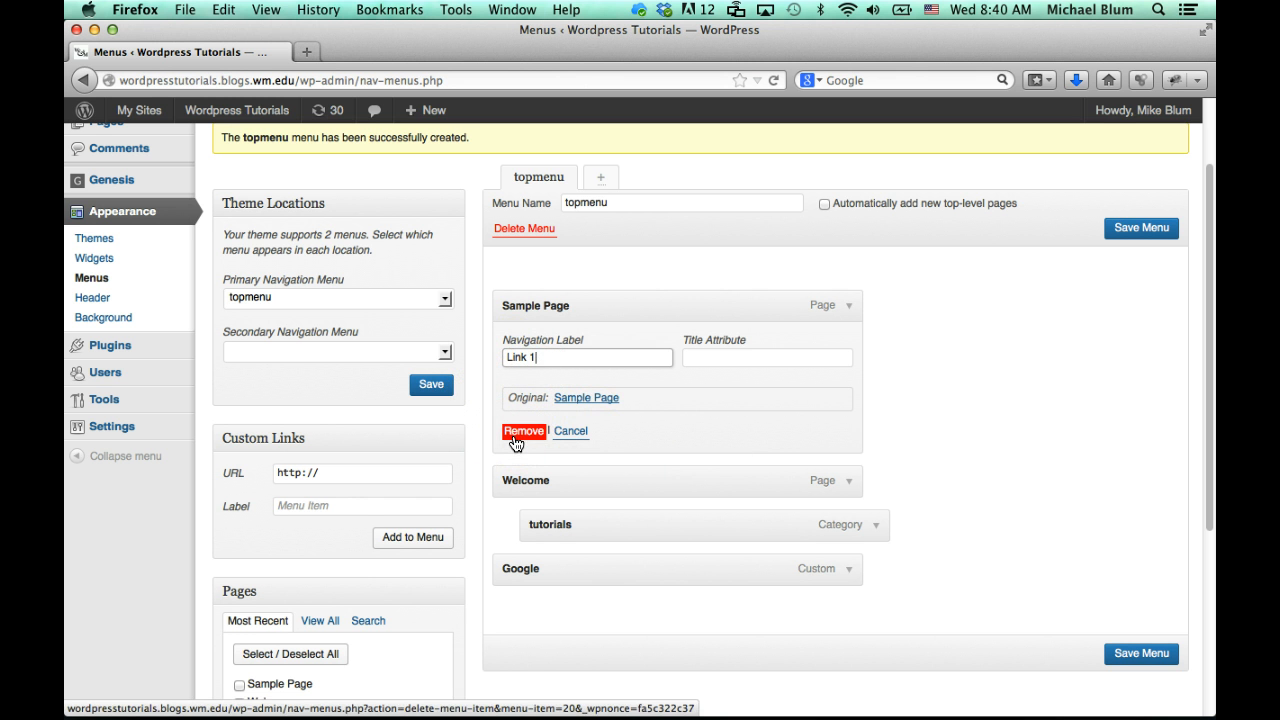
left_click(849, 306)
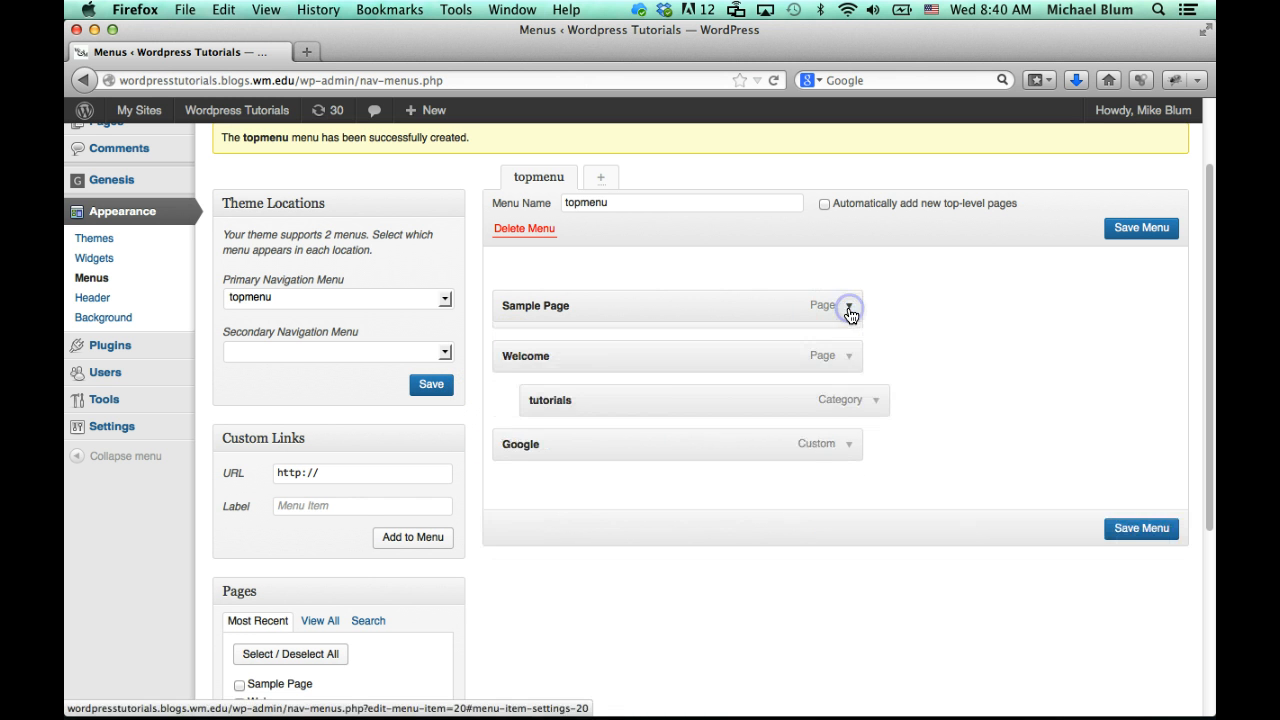
left_click(849, 306)
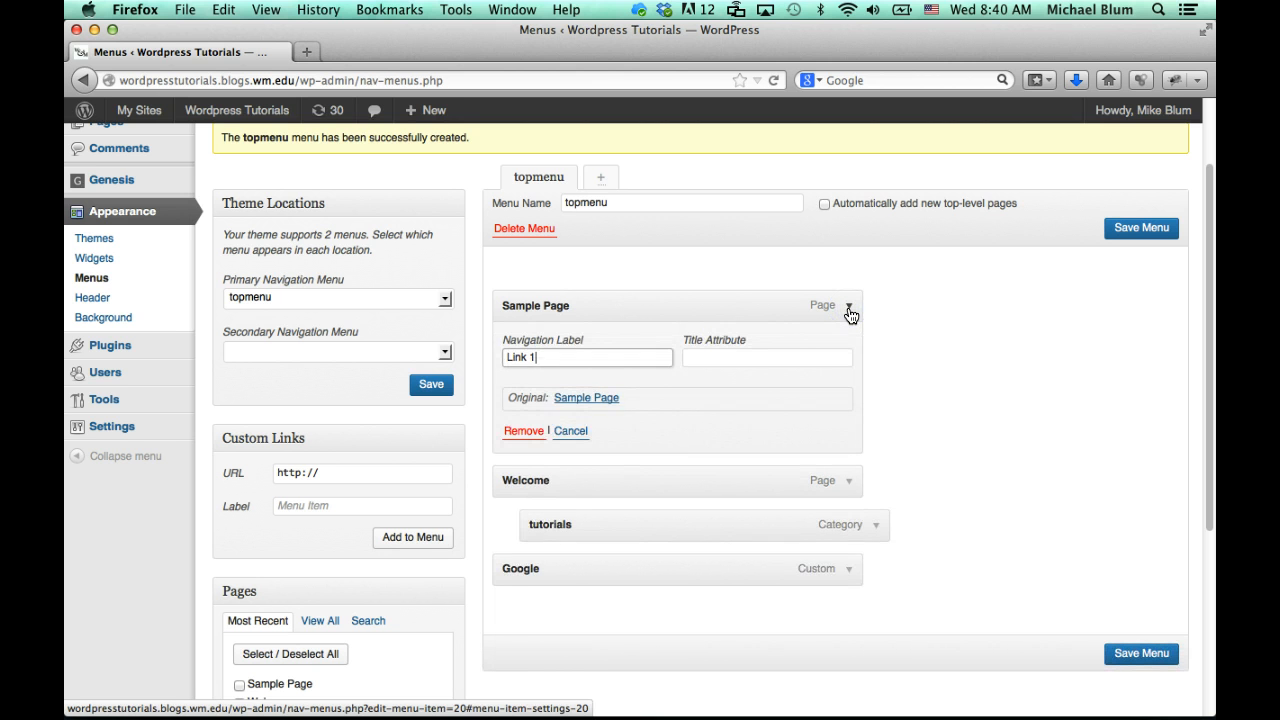
left_click(849, 307)
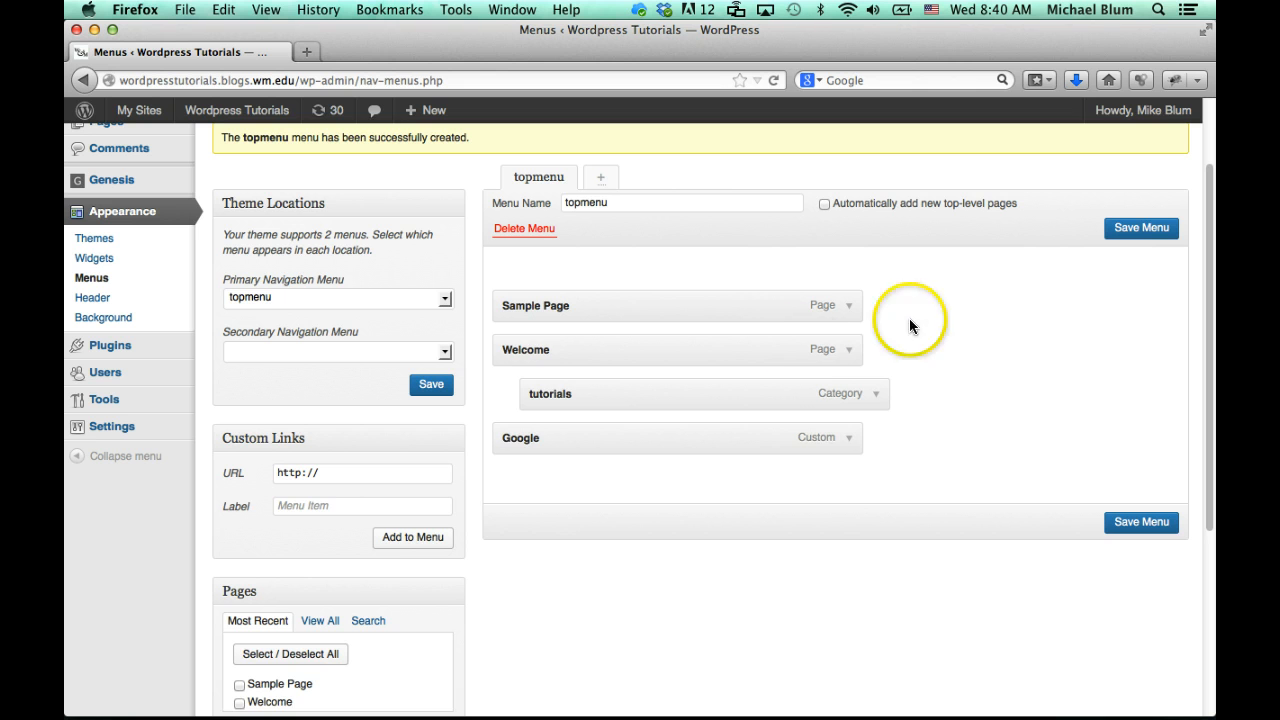
left_click(849, 306)
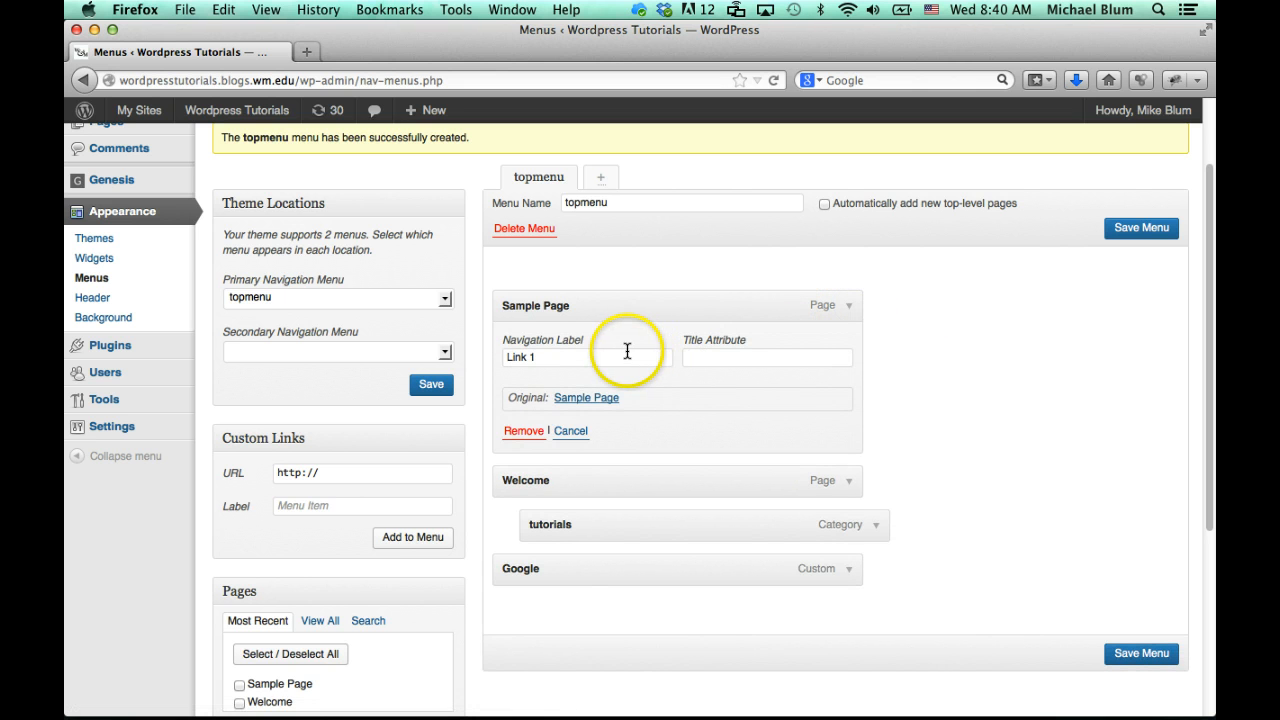
left_click(627, 352)
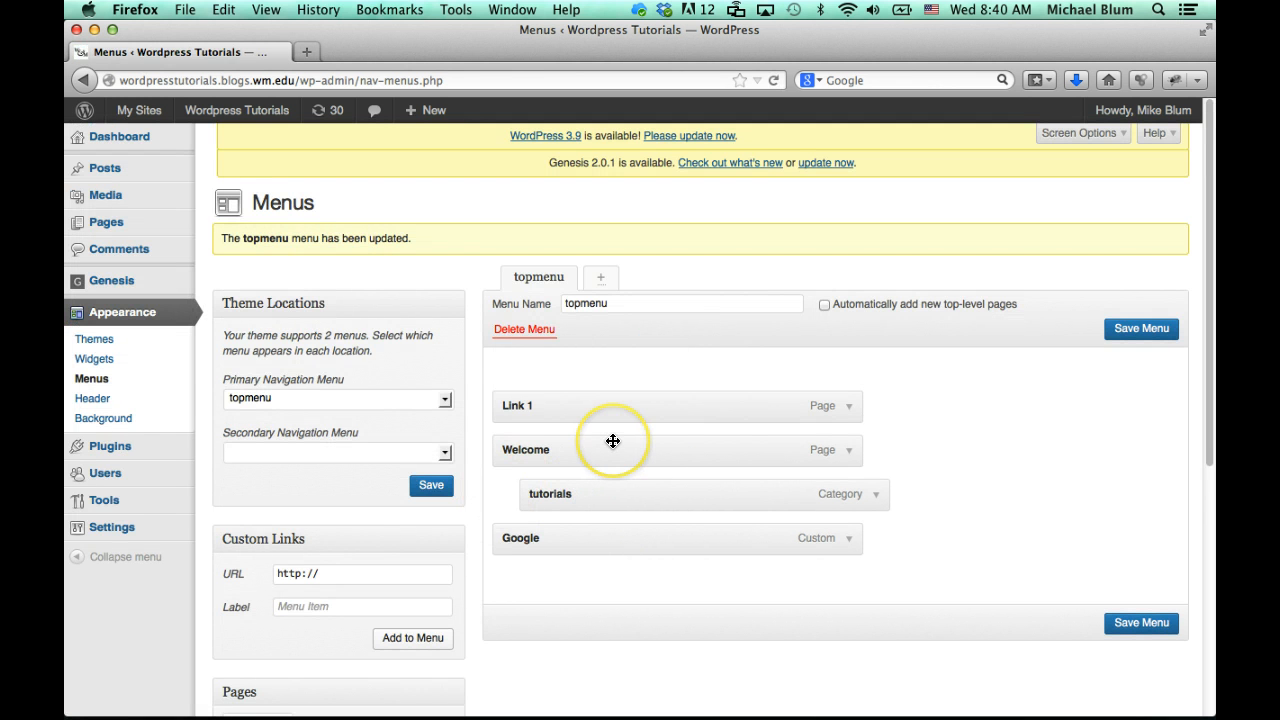
Change the tutorials item's navigation label to "Wordpress Tutorials" and save the menu
left_click(522, 451)
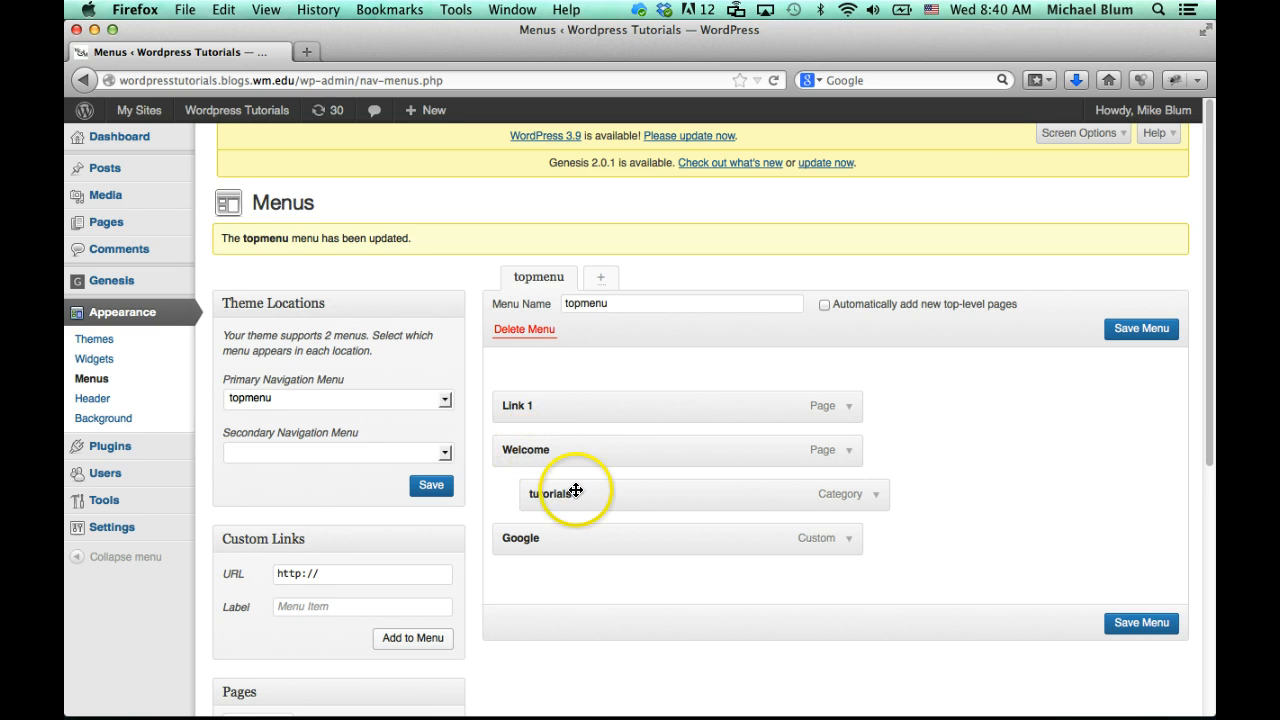
left_click(872, 494)
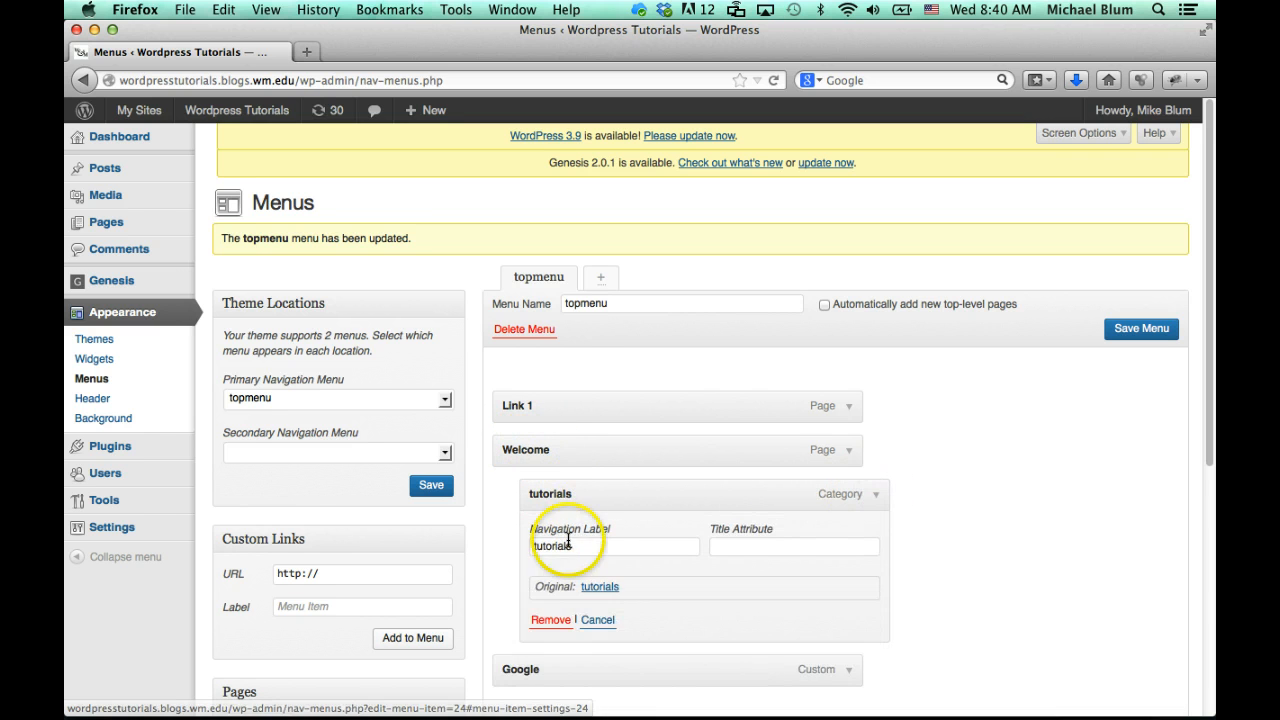
left_click(538, 546)
key("BackSpace")
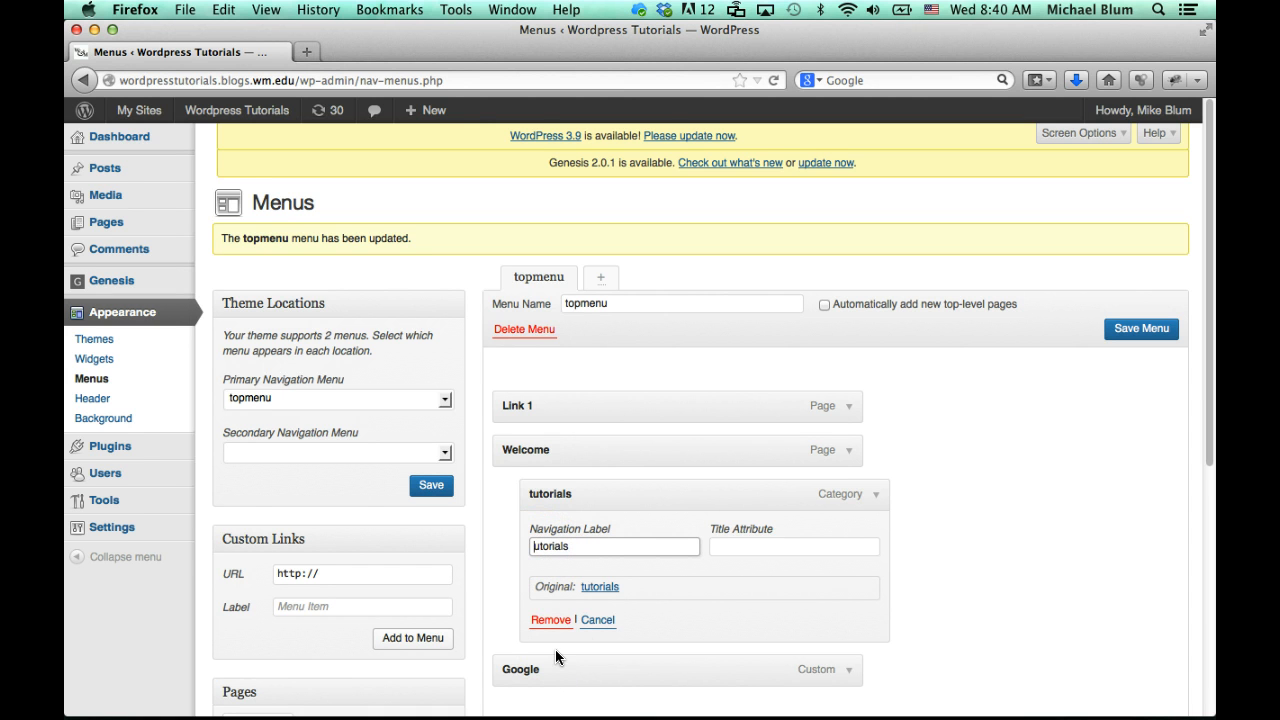
type("T")
left_click(540, 550)
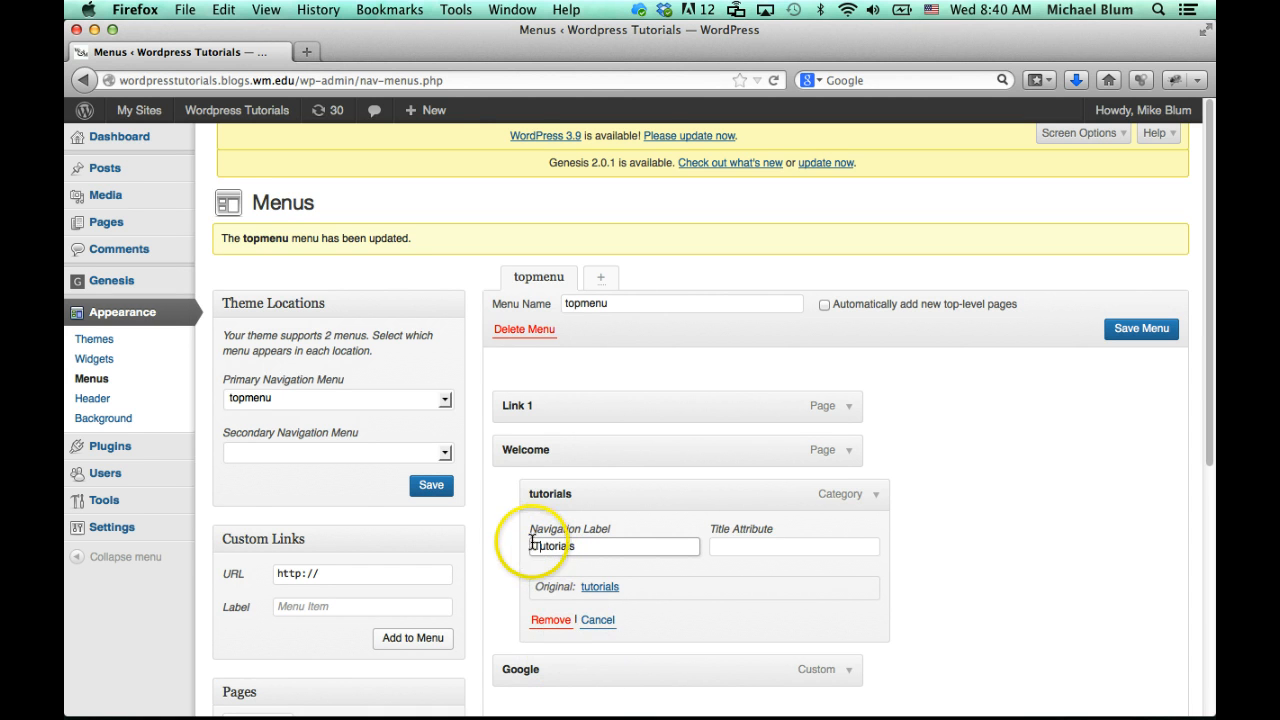
type("Wordpress")
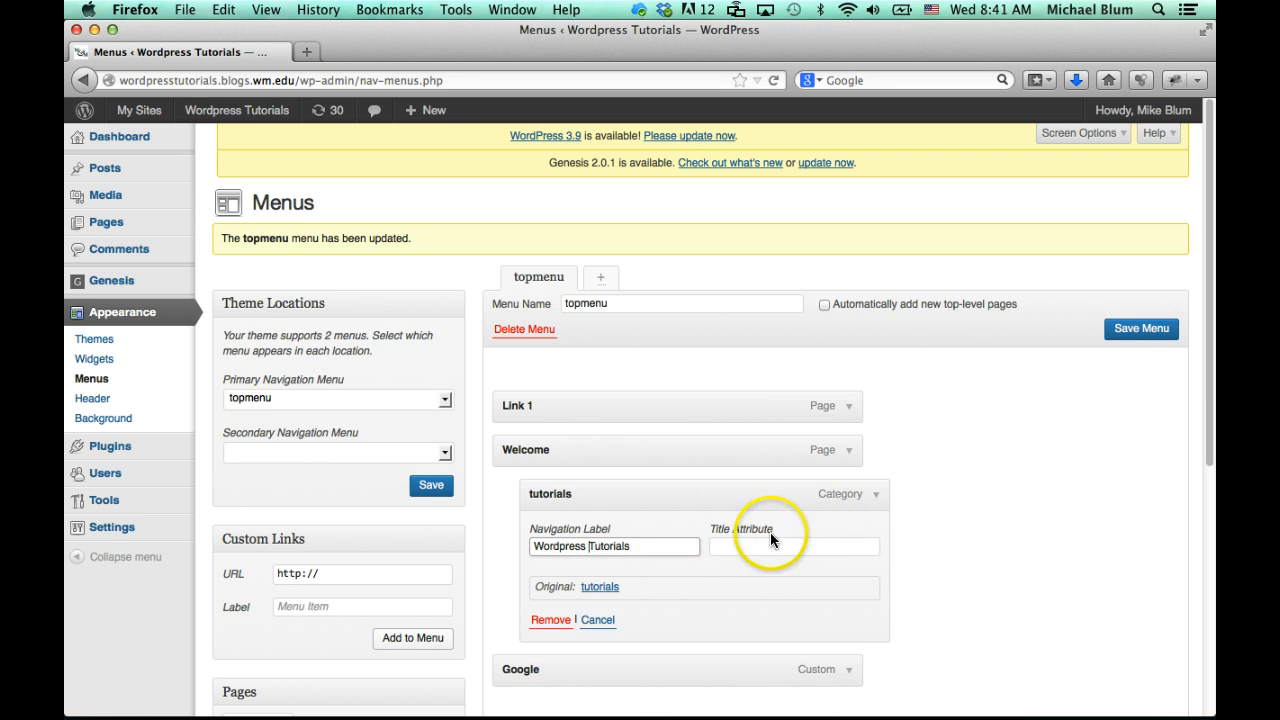
key("Return")
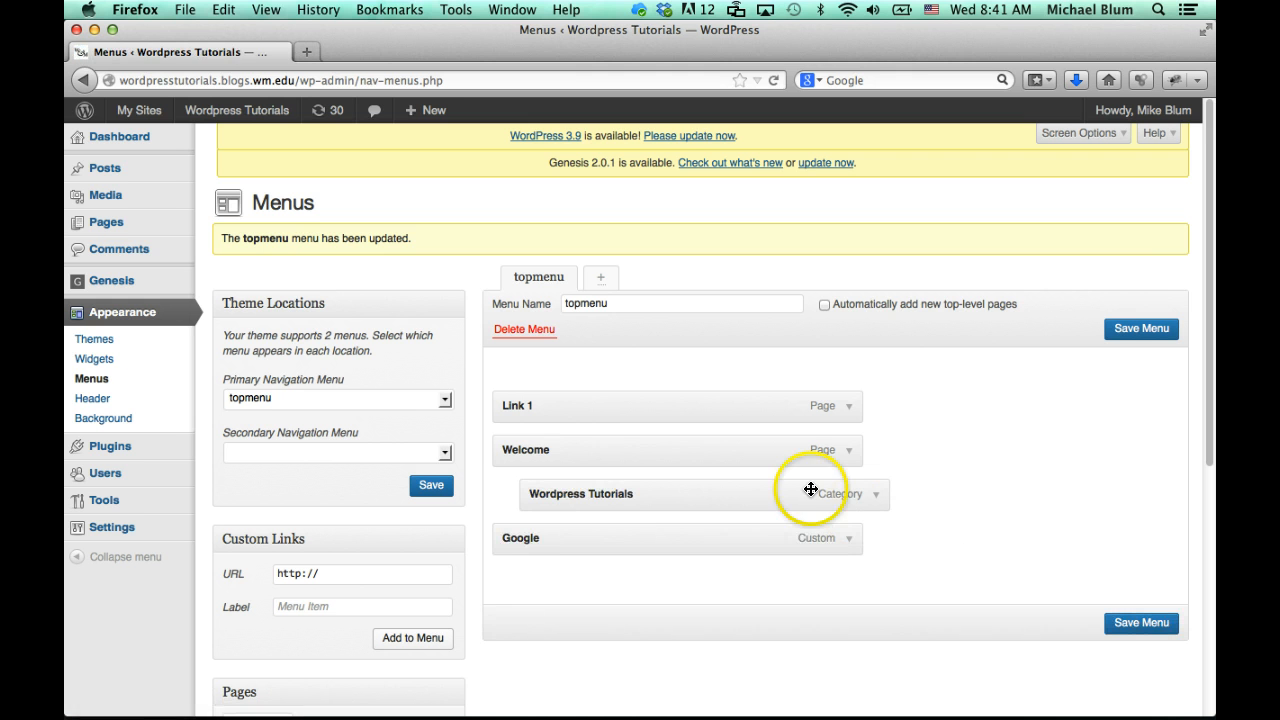
left_click(1140, 330)
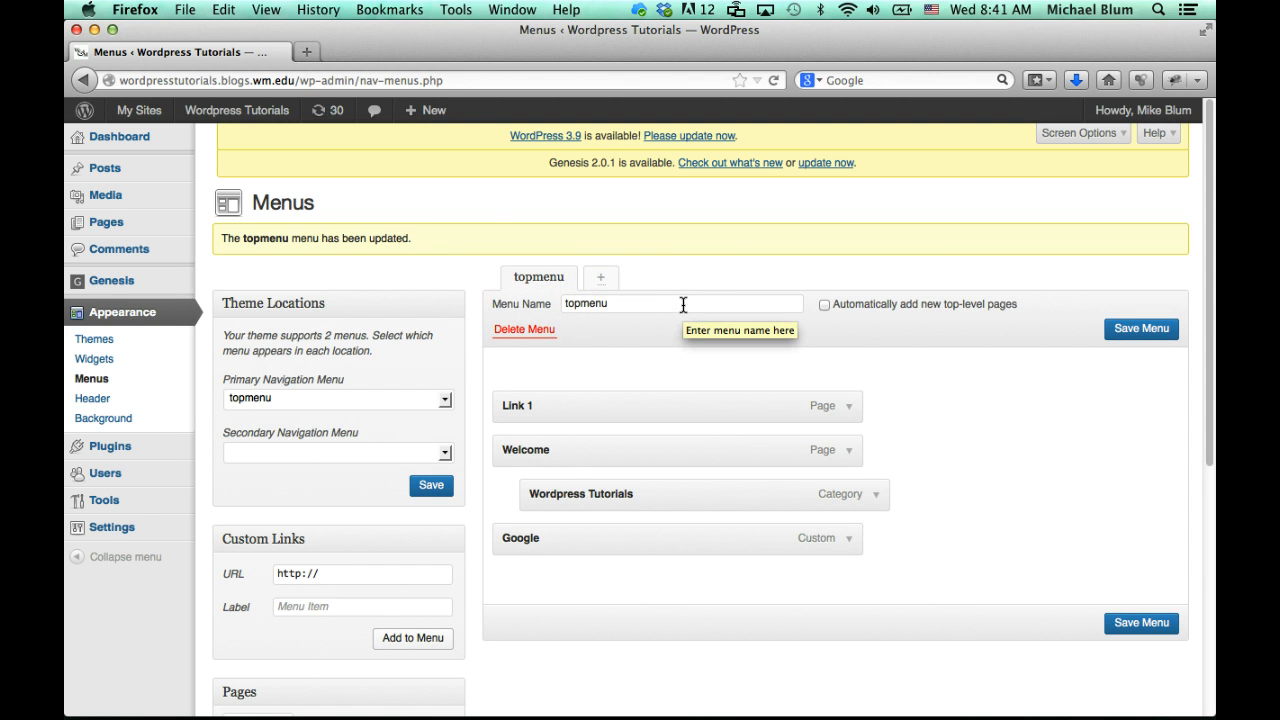
Create a second menu named "secondary meny" and select it for the Secondary Navigation Menu theme location
left_click(603, 279)
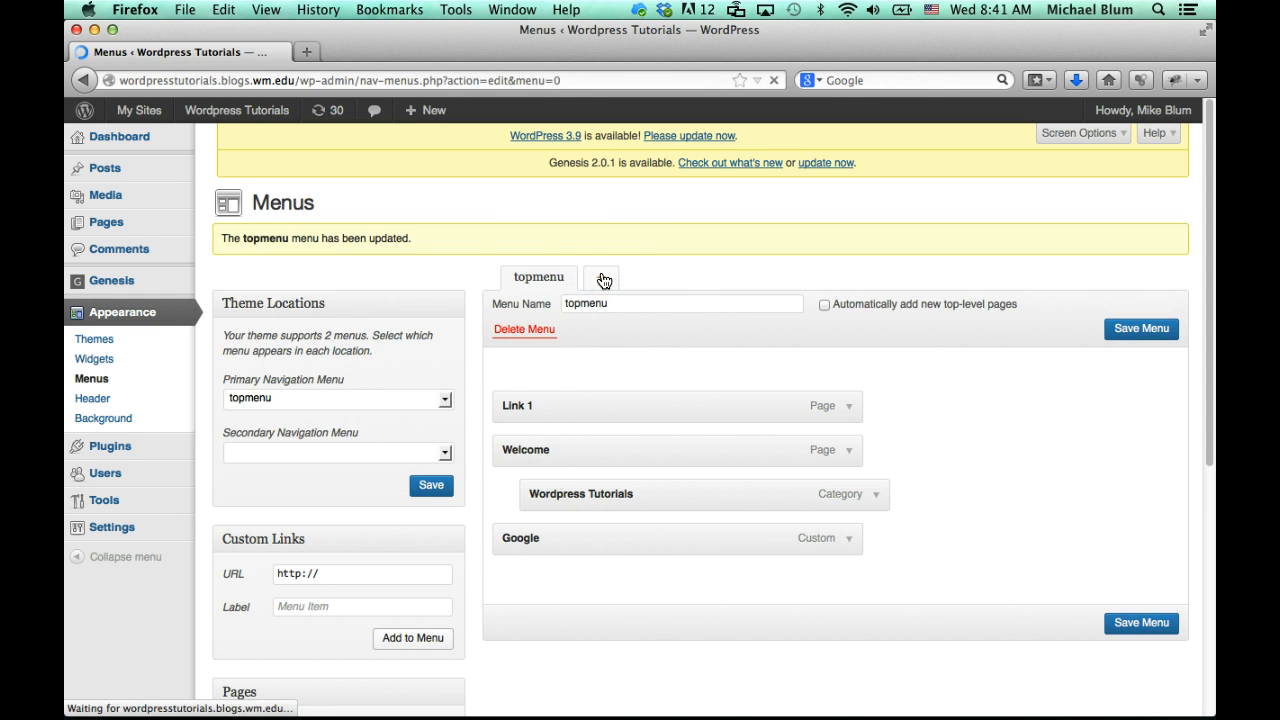
left_click(600, 226)
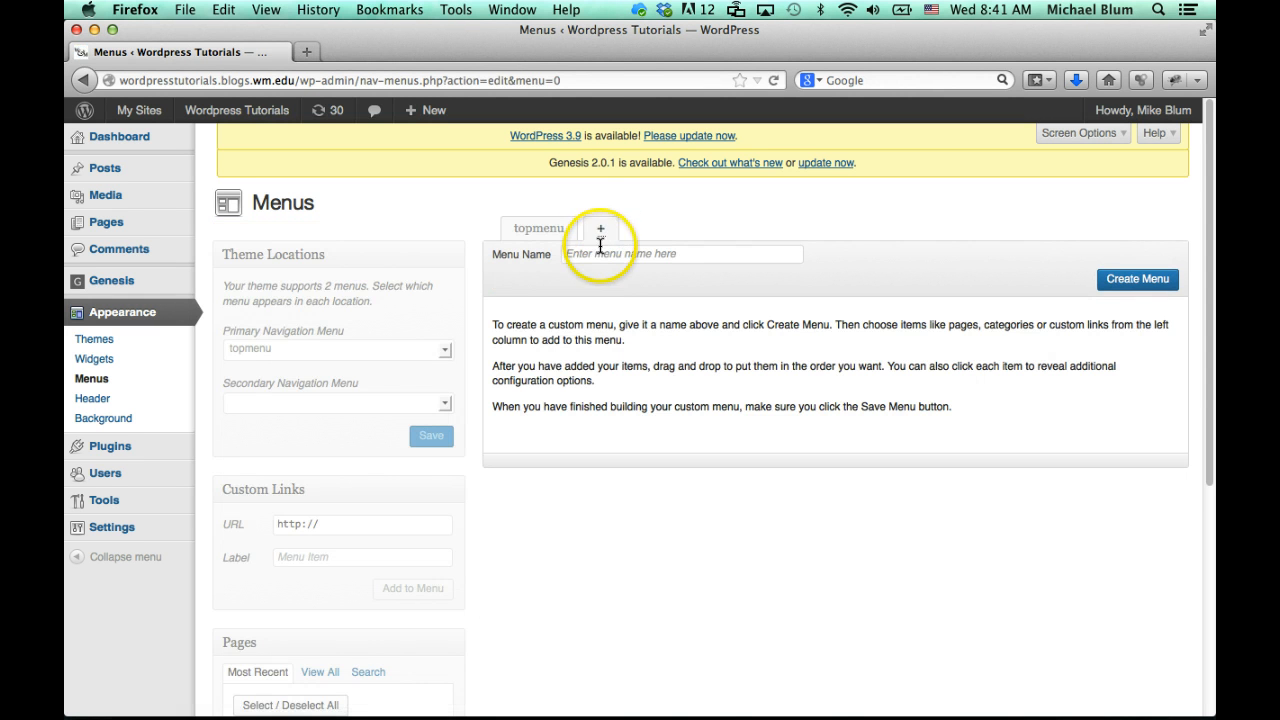
left_click(598, 254)
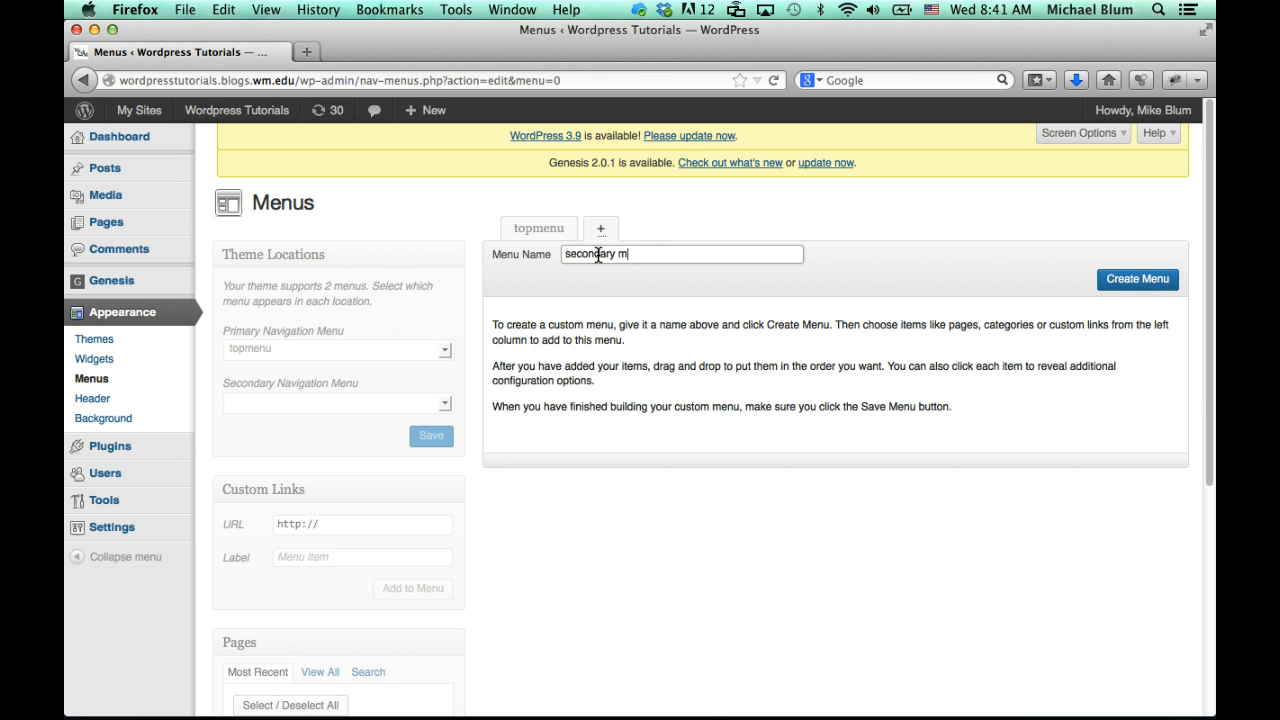
left_click(1135, 280)
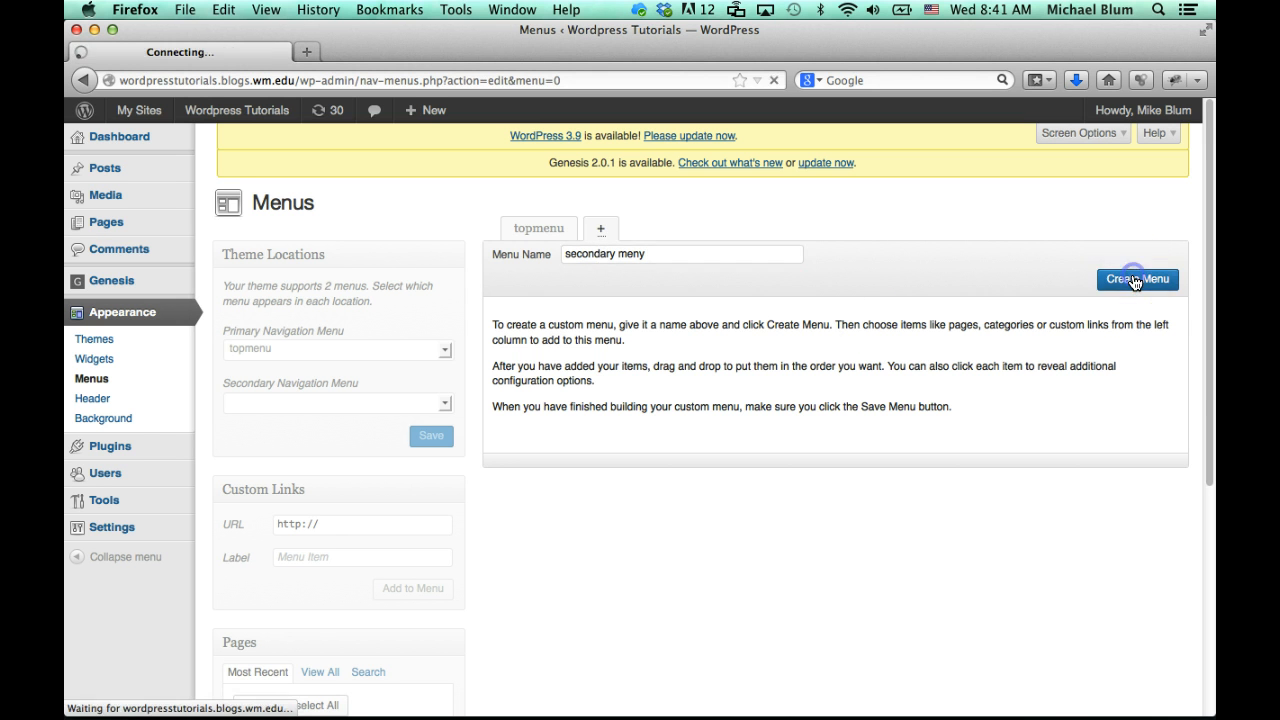
left_click(645, 307)
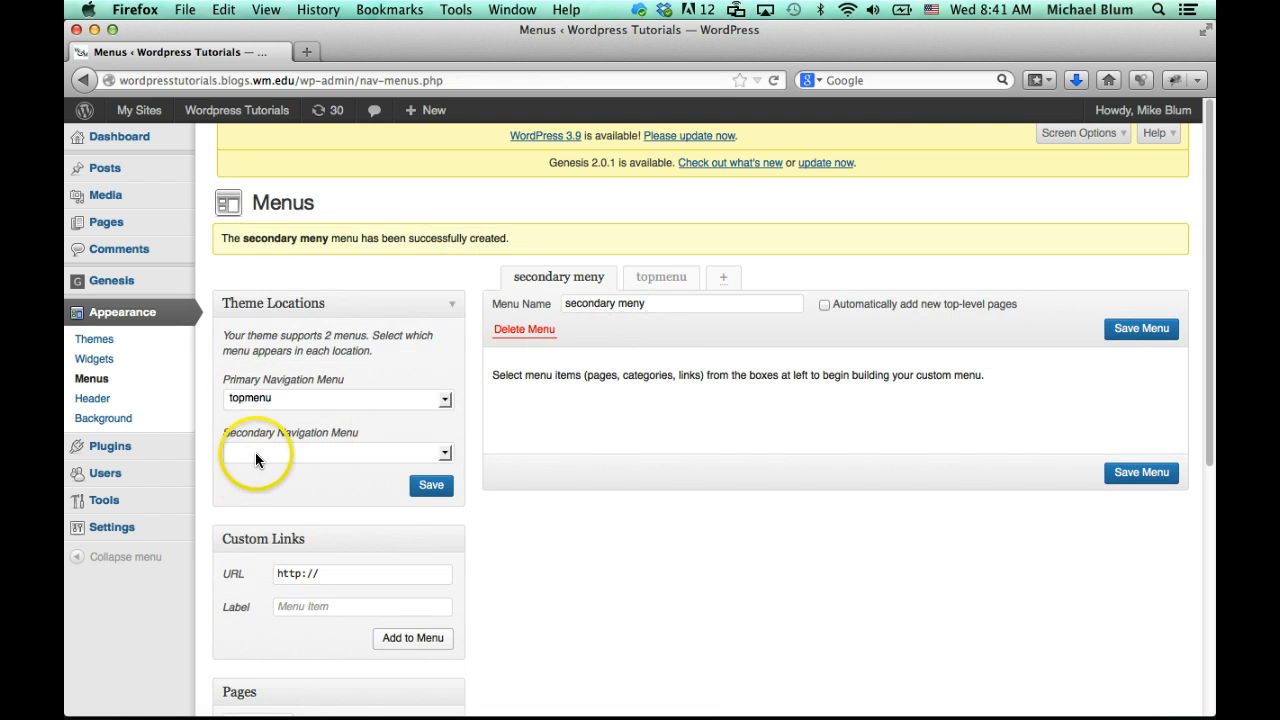
left_click(287, 452)
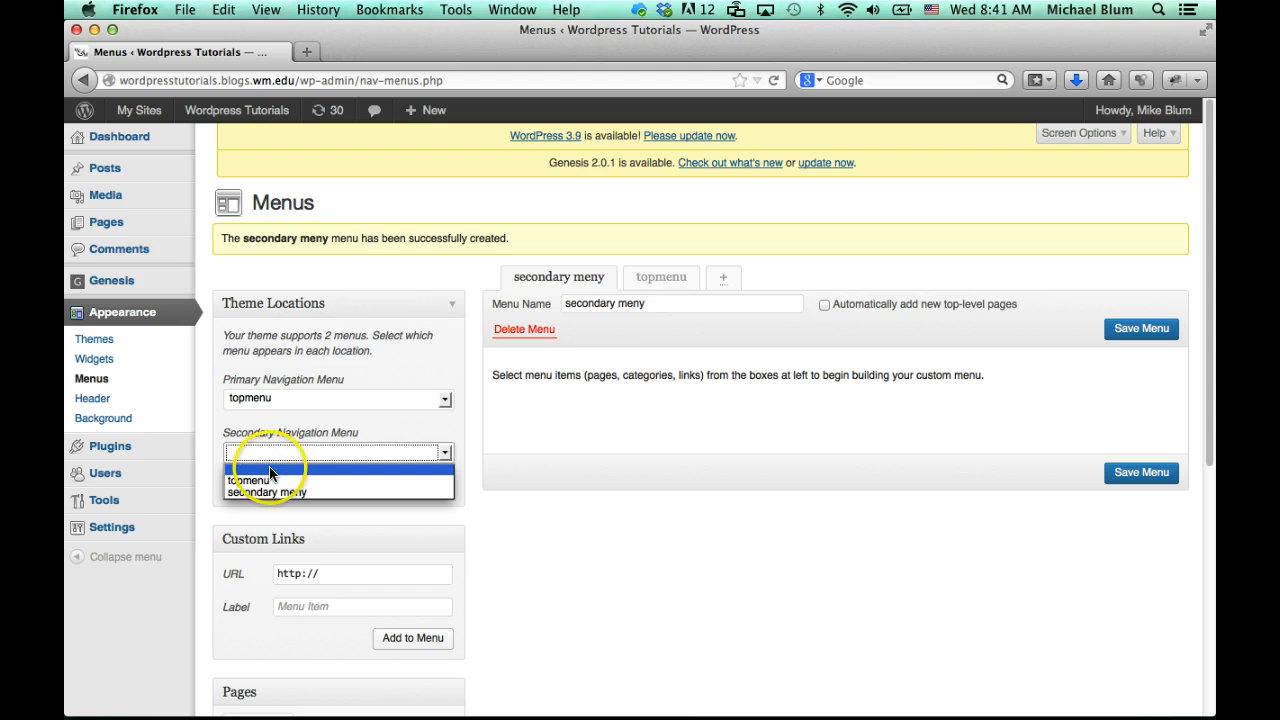
left_click(267, 490)
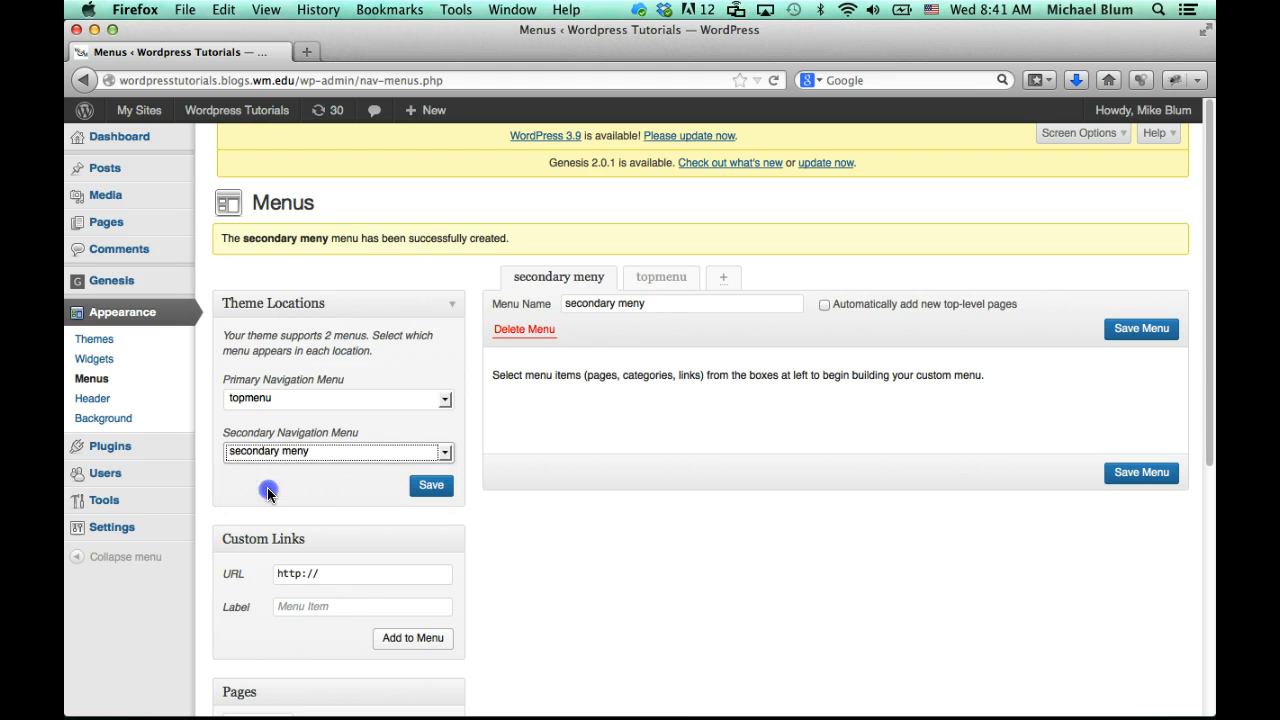
left_click(333, 575)
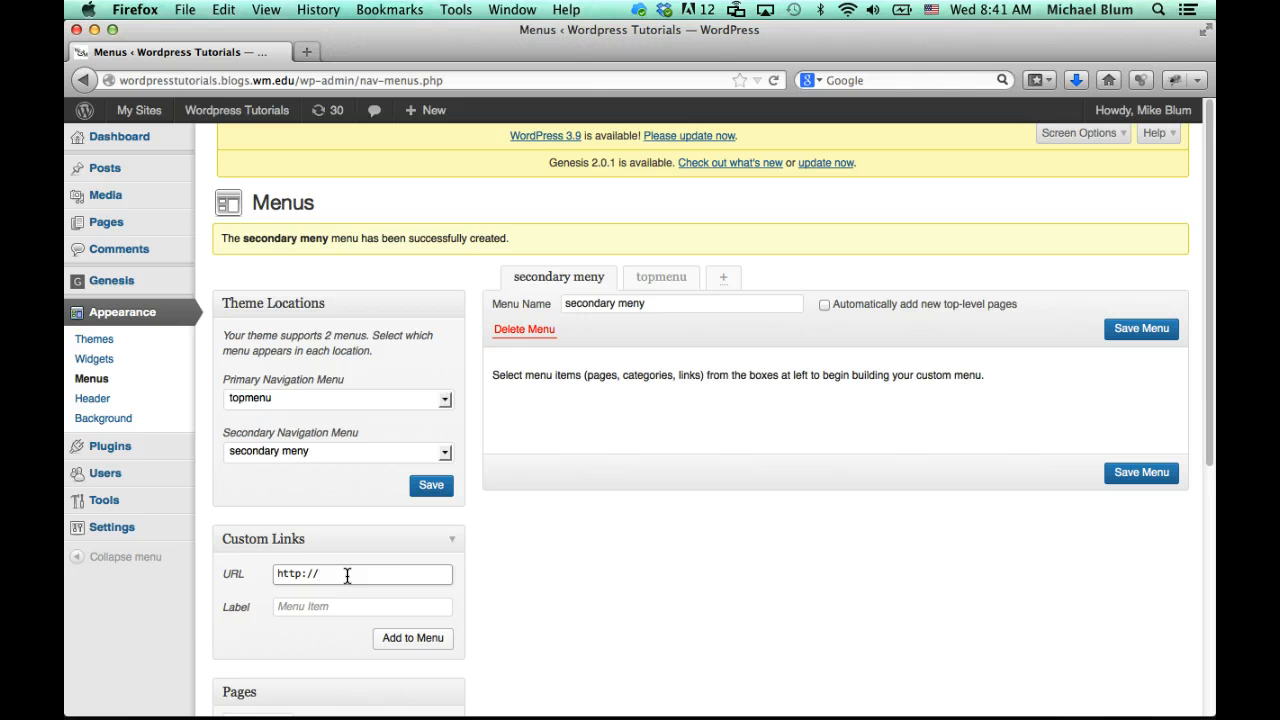
left_click(323, 607)
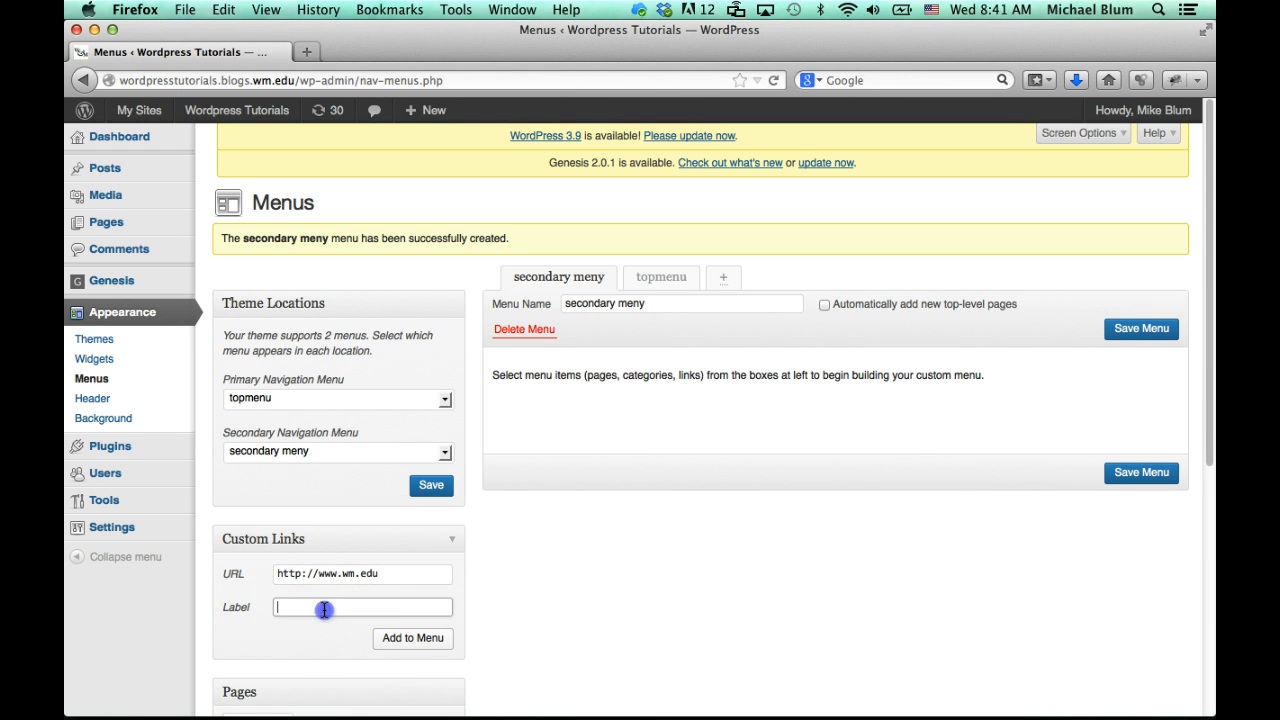
type("William & Mary")
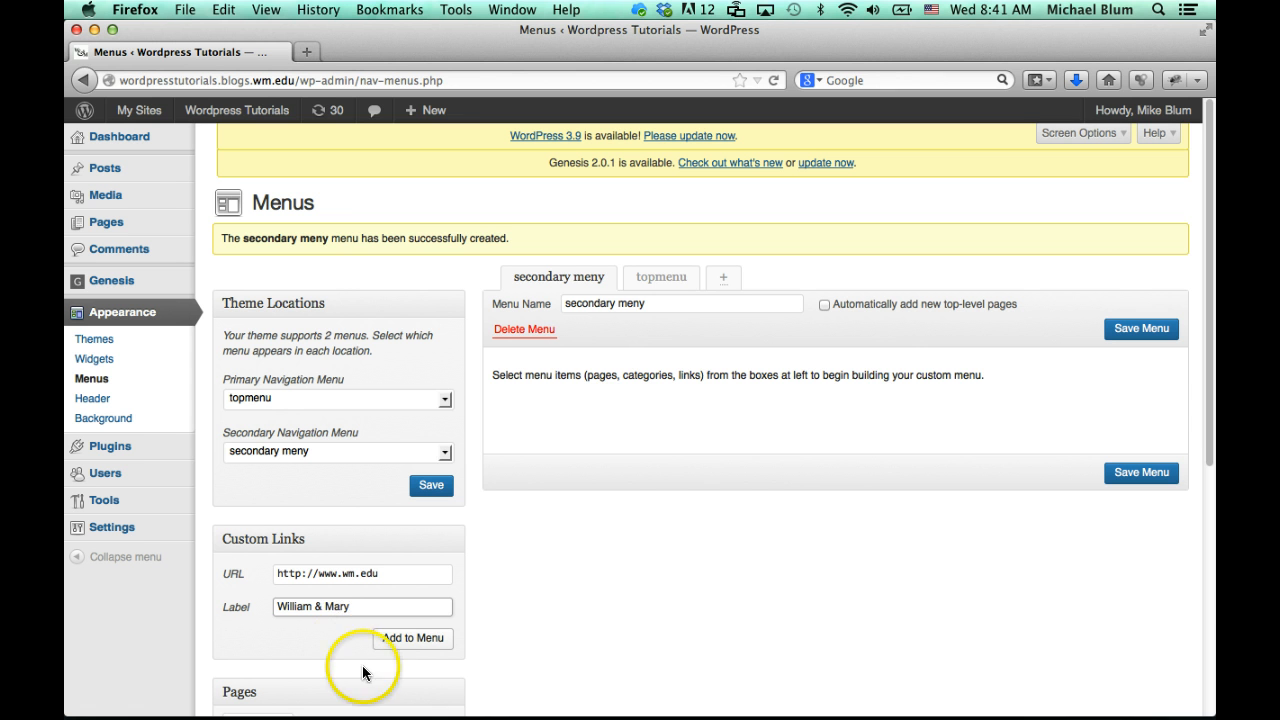
left_click(408, 642)
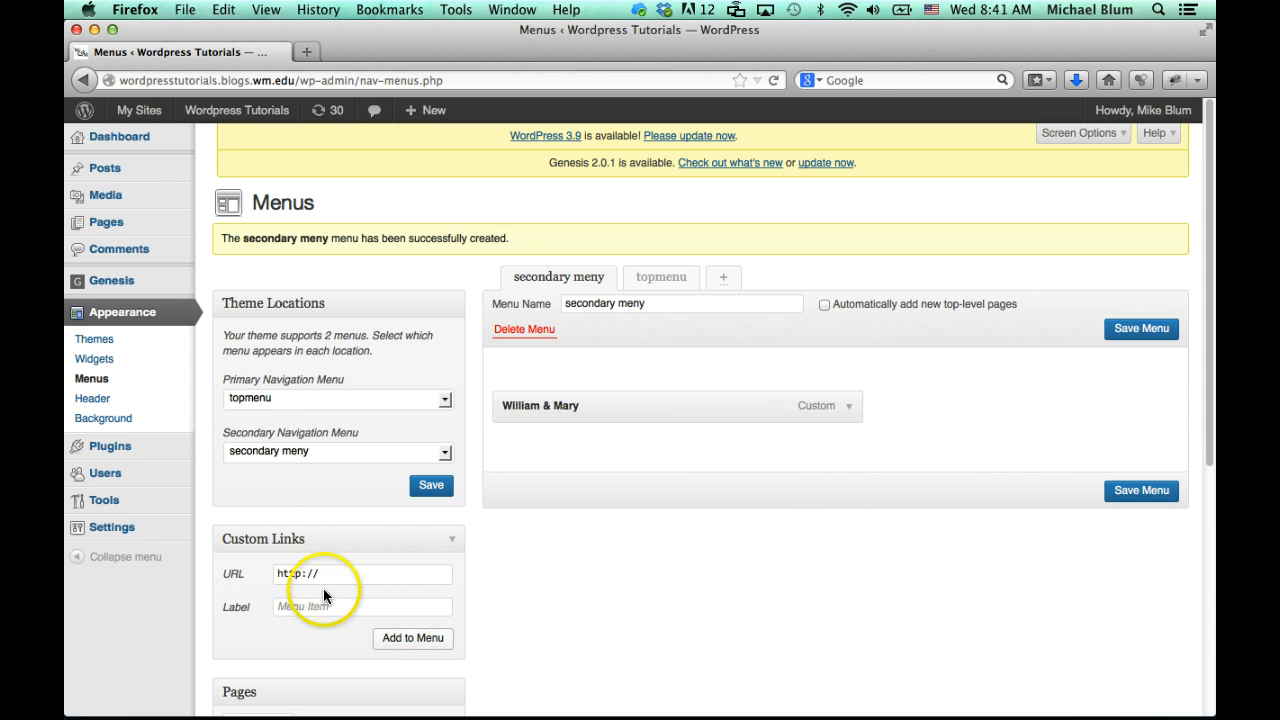
Add the Welcome page to the secondary meny menu and save the menu
scroll(640, 612, "down", 2)
scroll(641, 612, "down", 1)
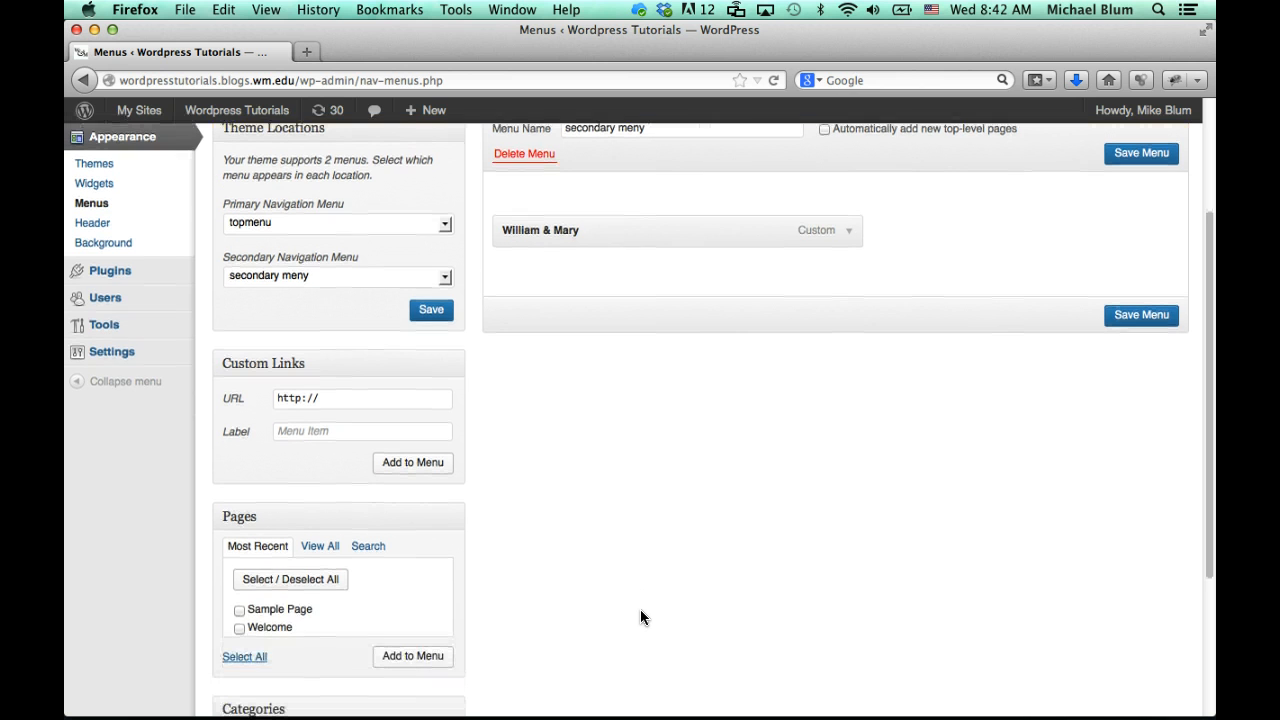
left_click(239, 627)
left_click(392, 655)
scroll(577, 560, "up", 1)
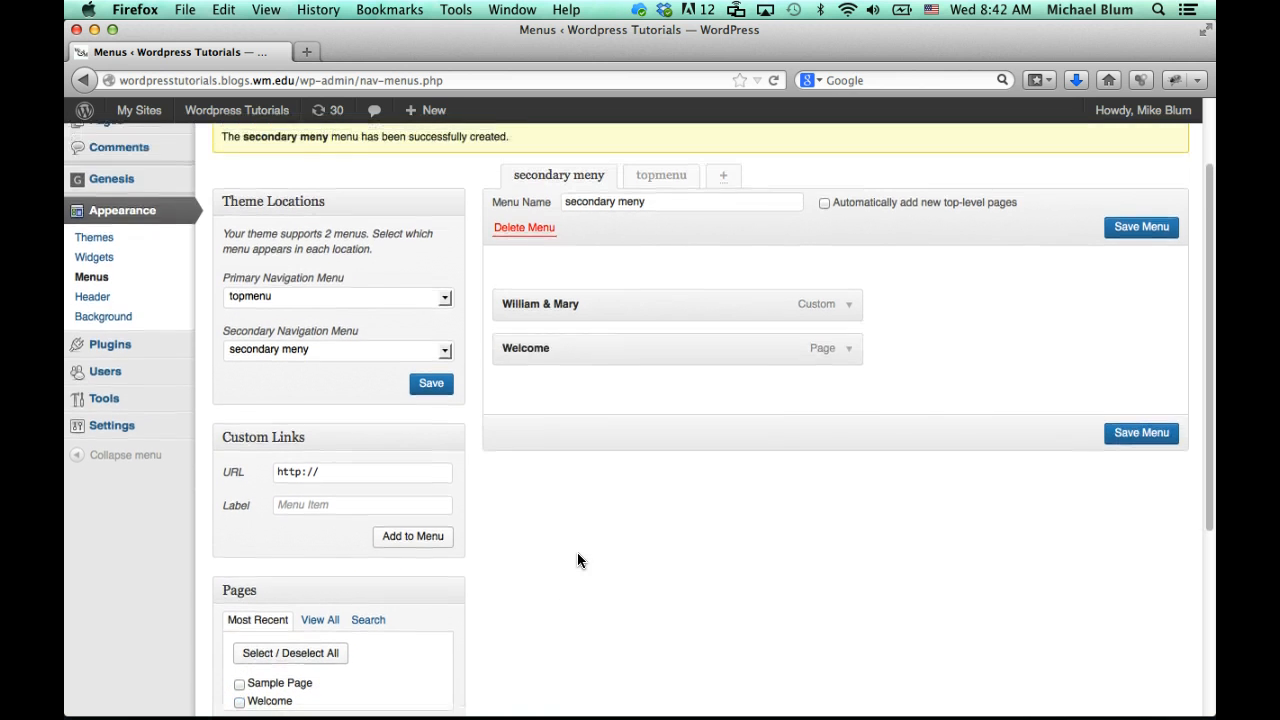
scroll(577, 560, "up", 2)
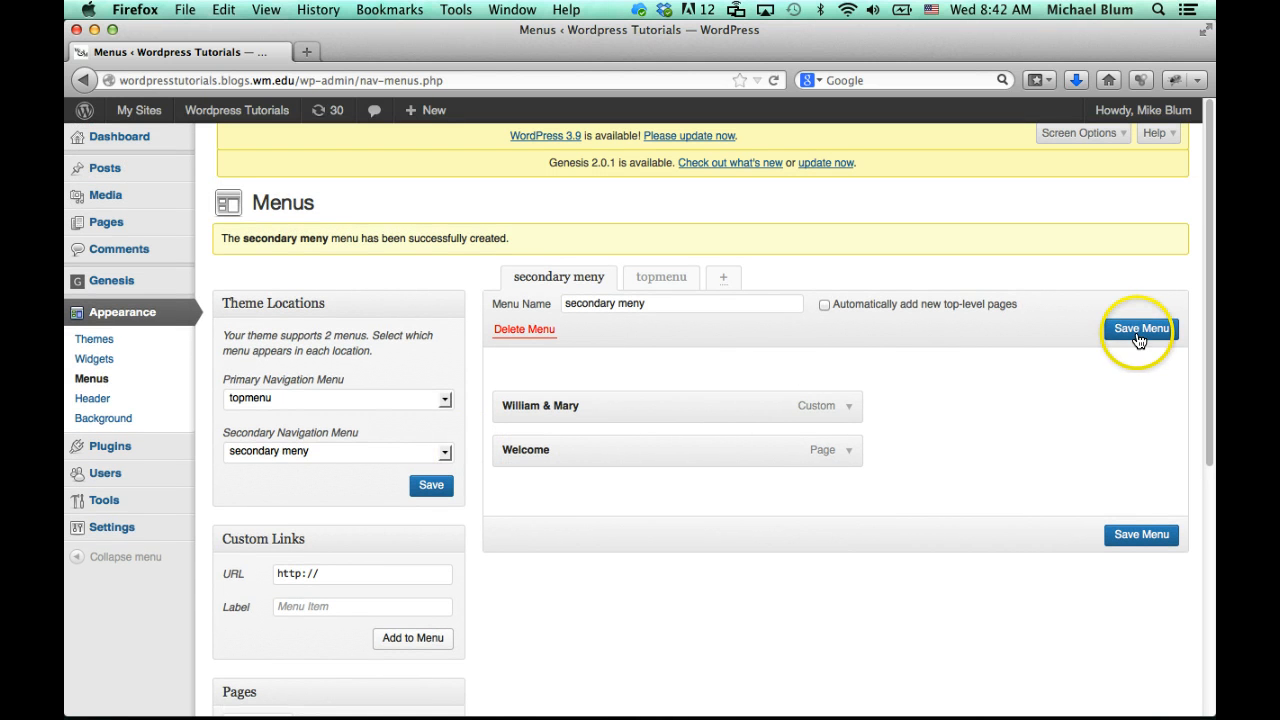
left_click(1137, 332)
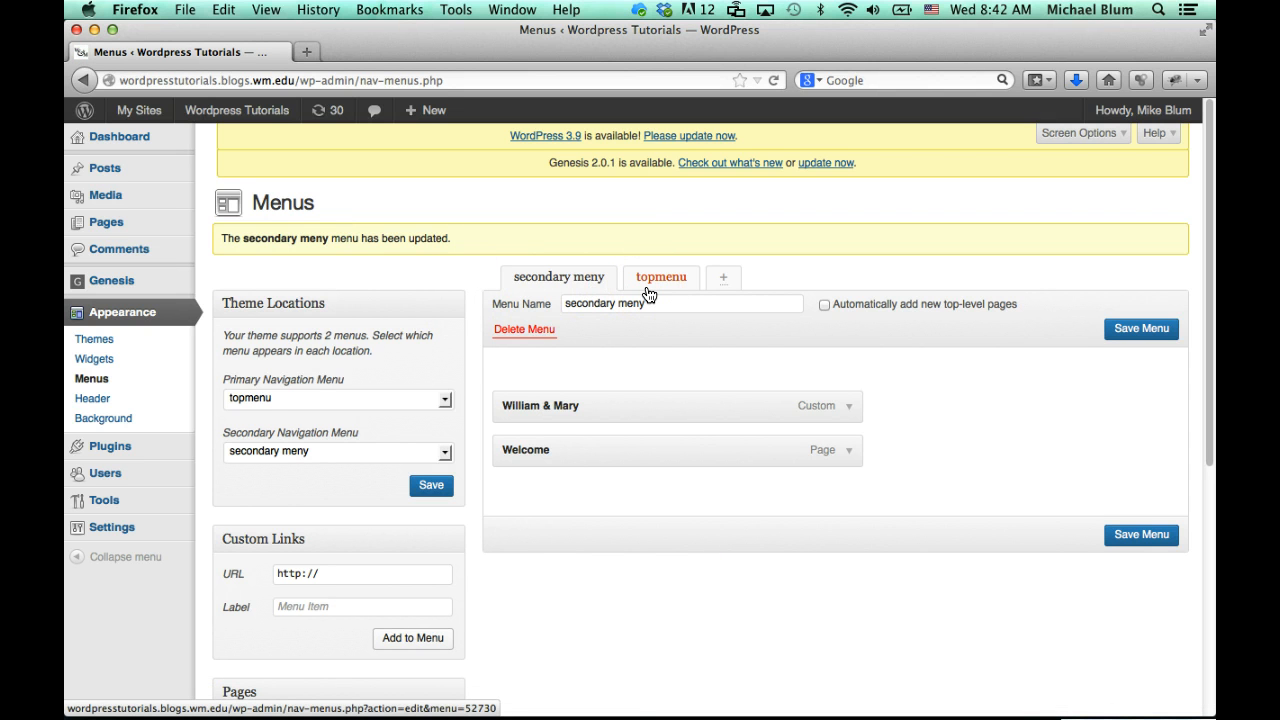
View the live site and check its navigation menus, including the sub-item under Welcome
left_click(224, 116)
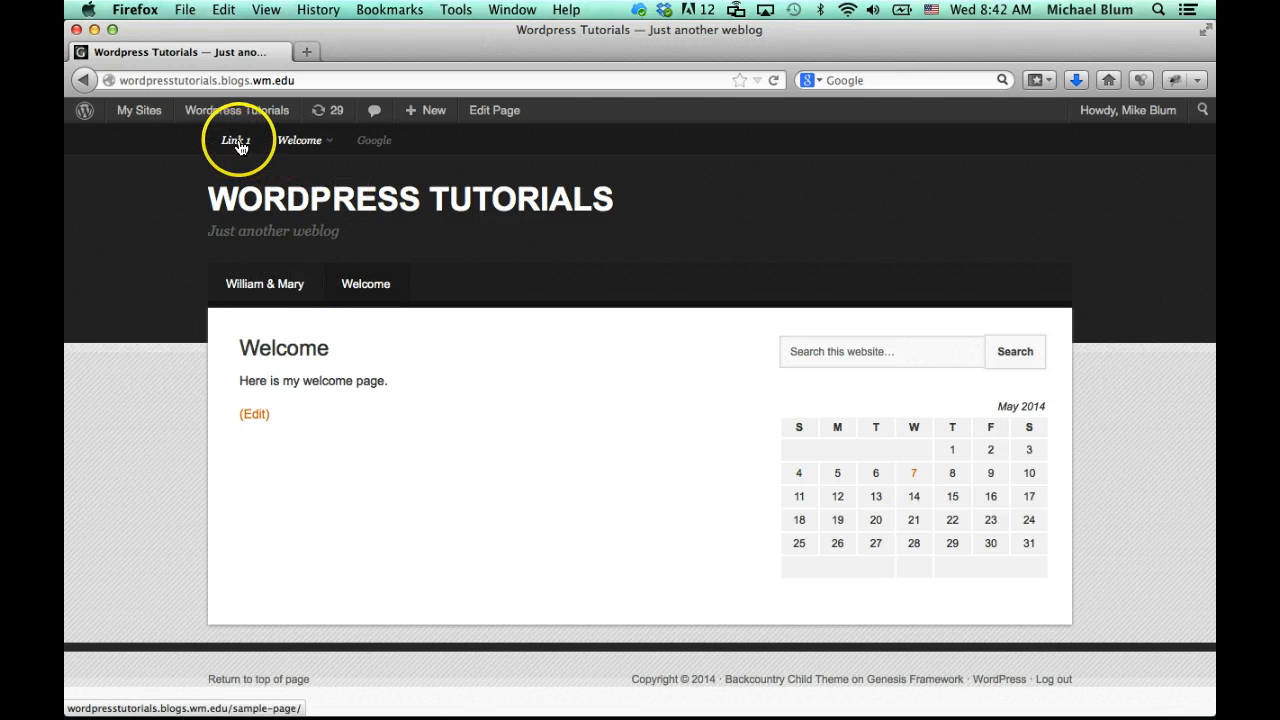
mouse_move(348, 144)
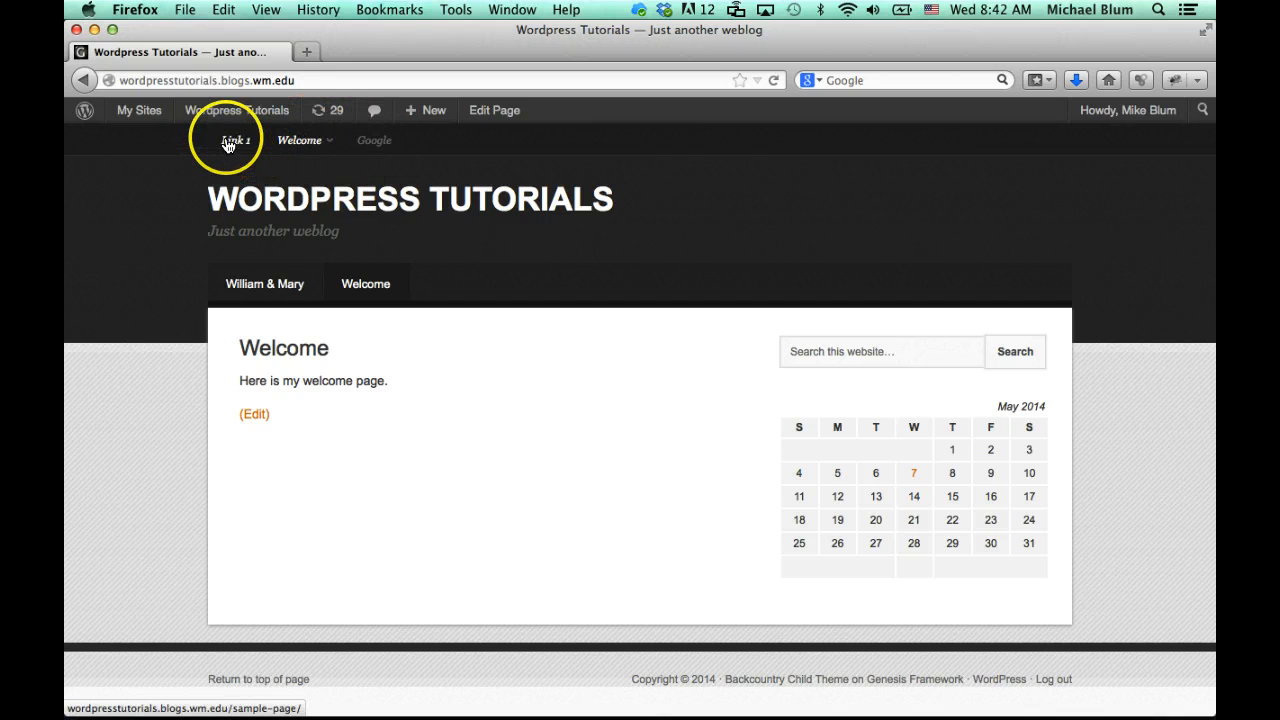
mouse_move(306, 143)
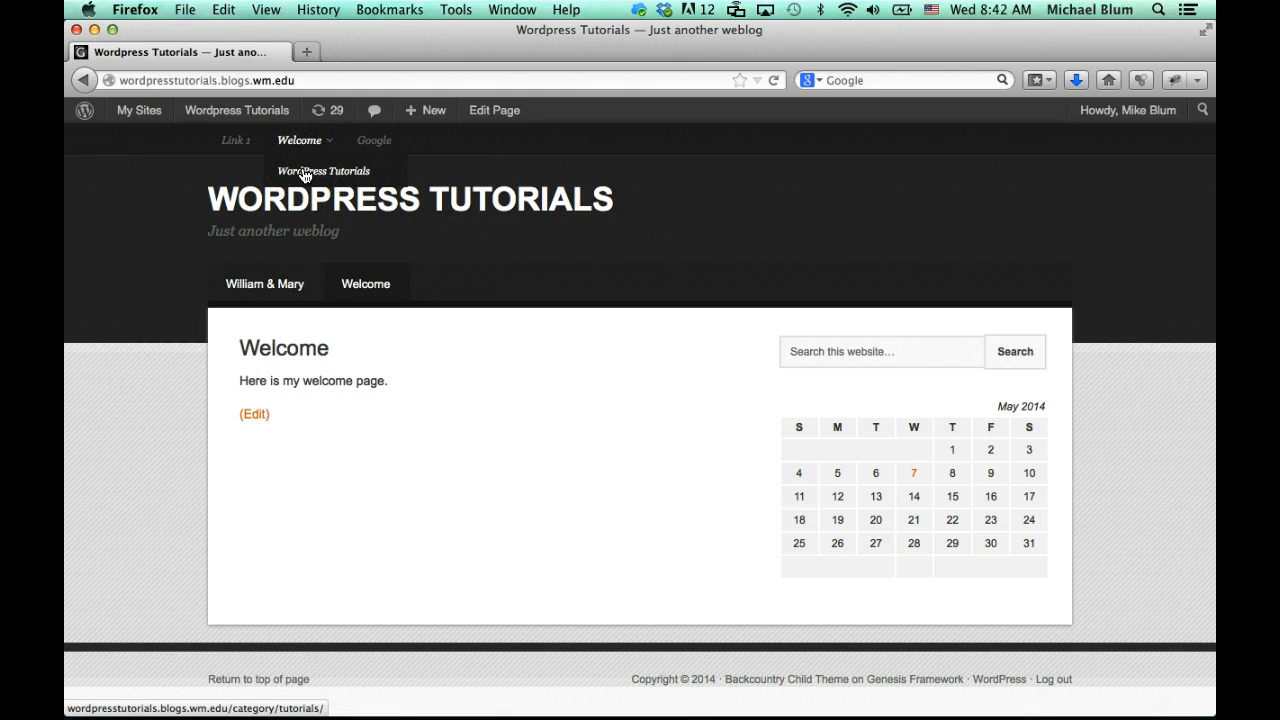
Return to the Menus settings, clear the Secondary Navigation Menu theme location and save the locations
left_click(230, 113)
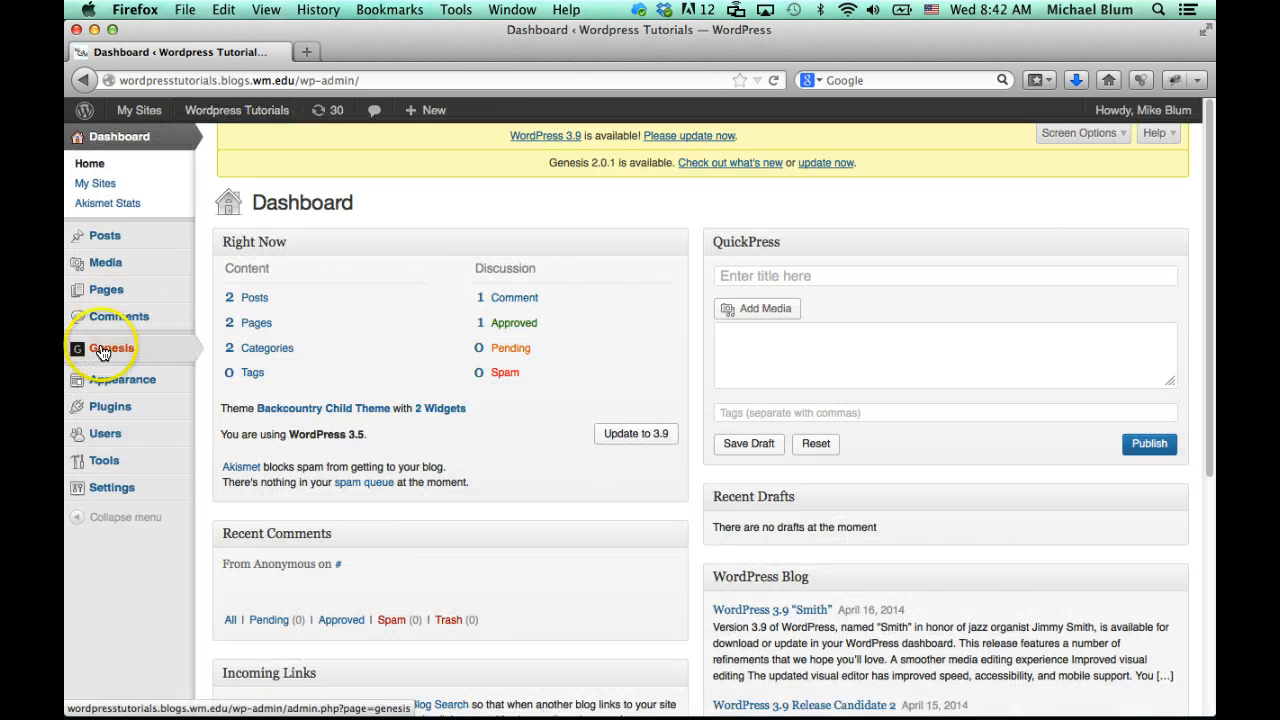
mouse_move(112, 379)
left_click(242, 421)
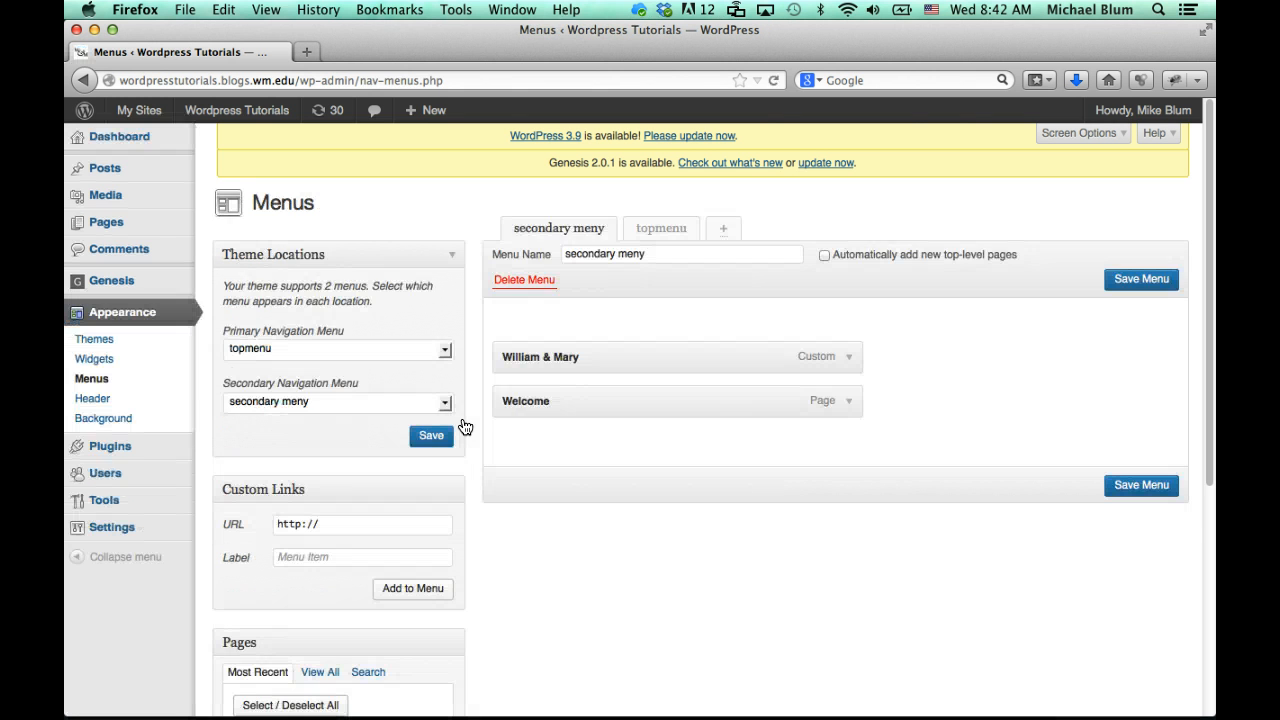
left_click(445, 402)
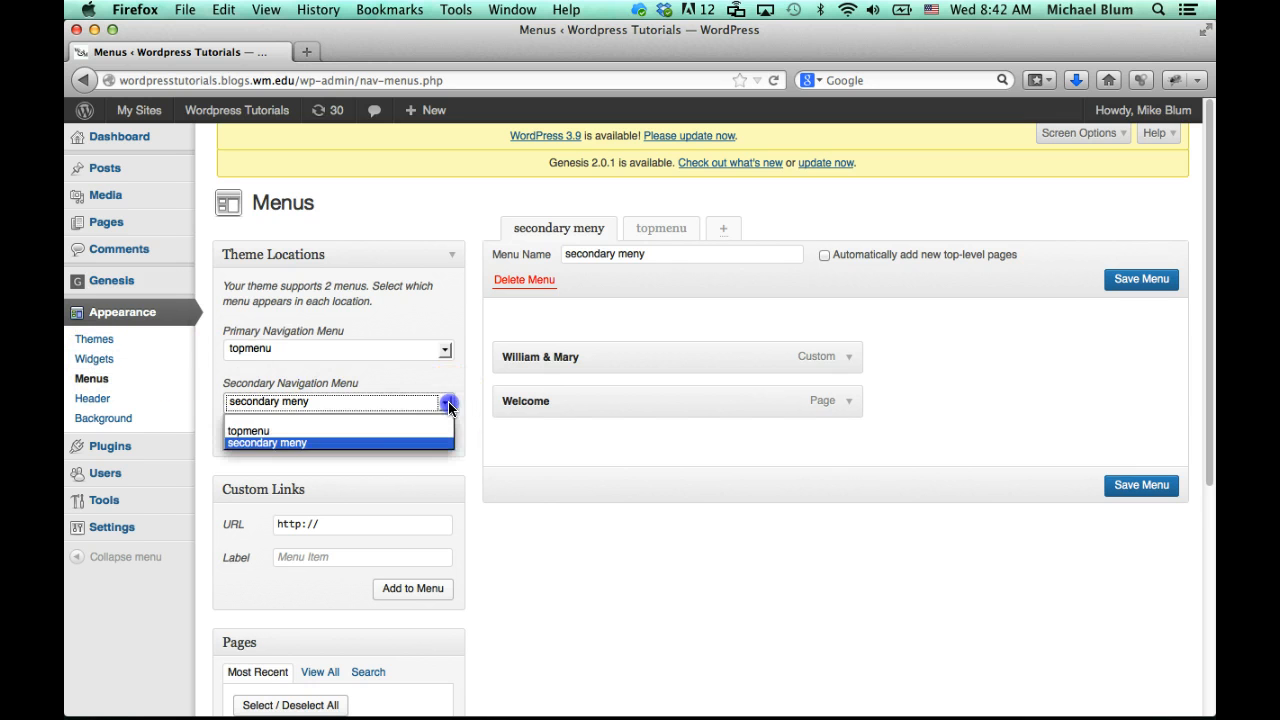
left_click(357, 419)
left_click(430, 438)
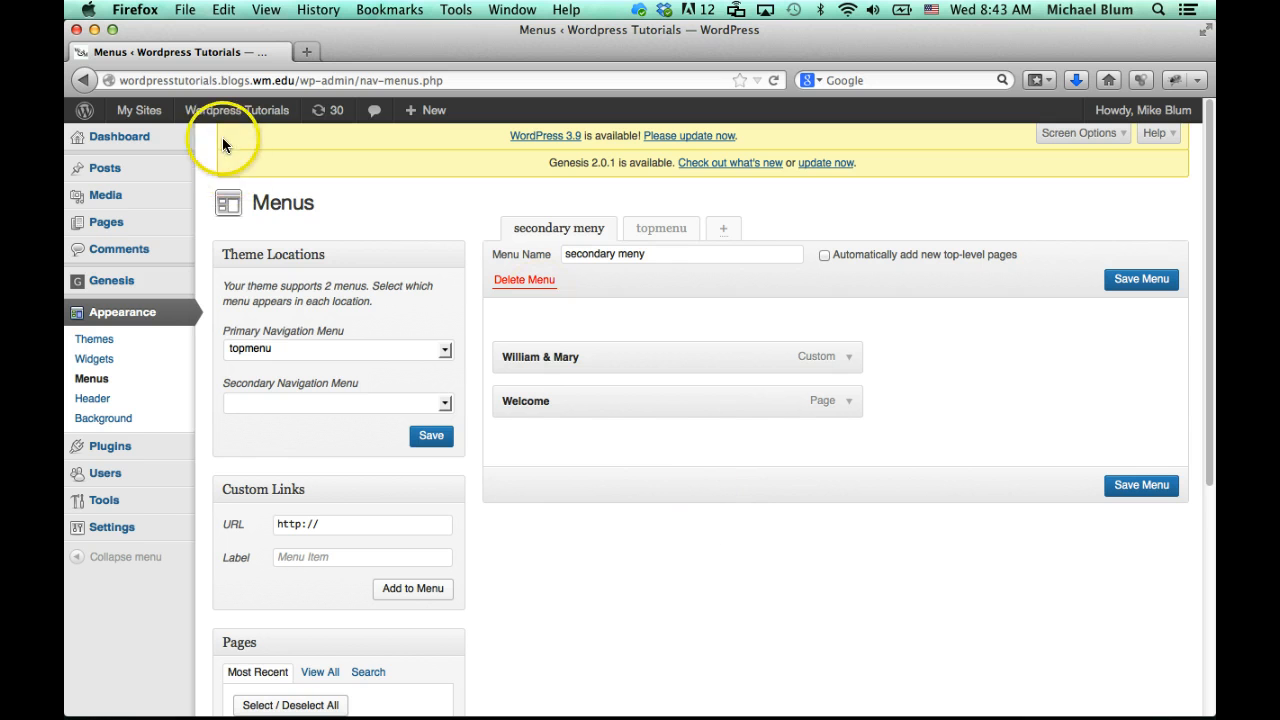
Check the navigation on the live site again and return to the Menus settings
left_click(228, 112)
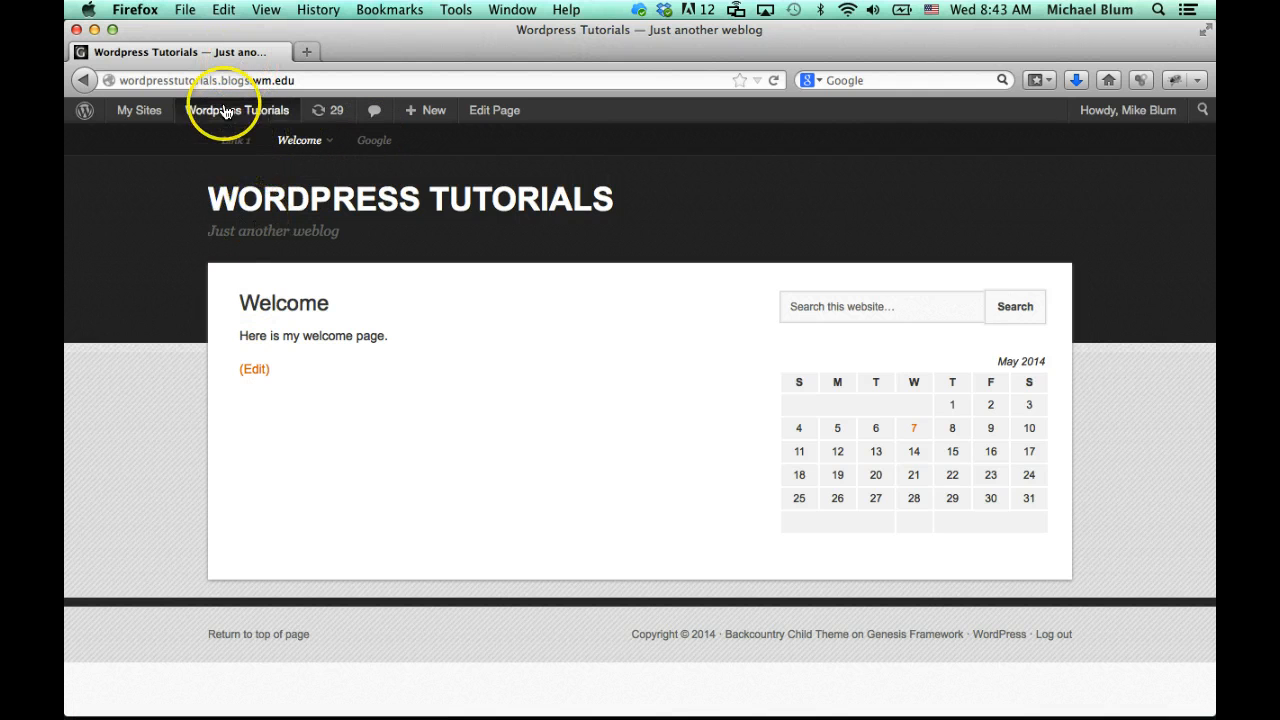
mouse_move(224, 113)
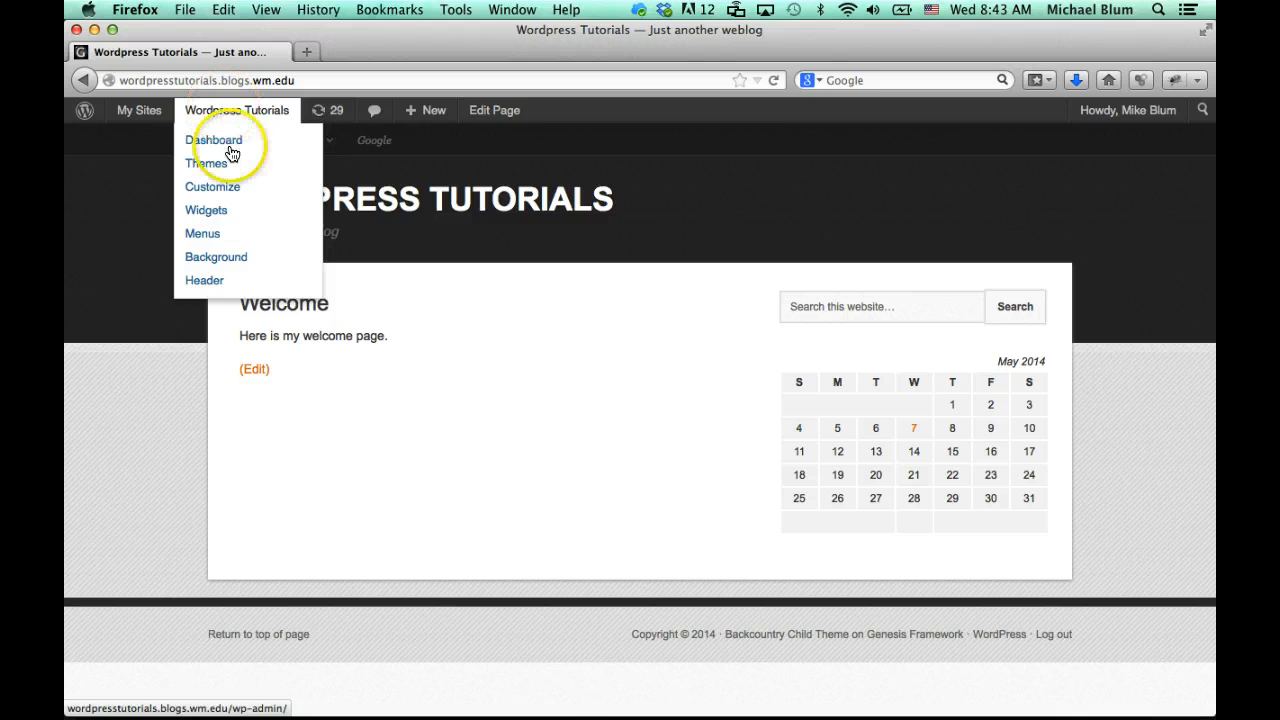
left_click(214, 235)
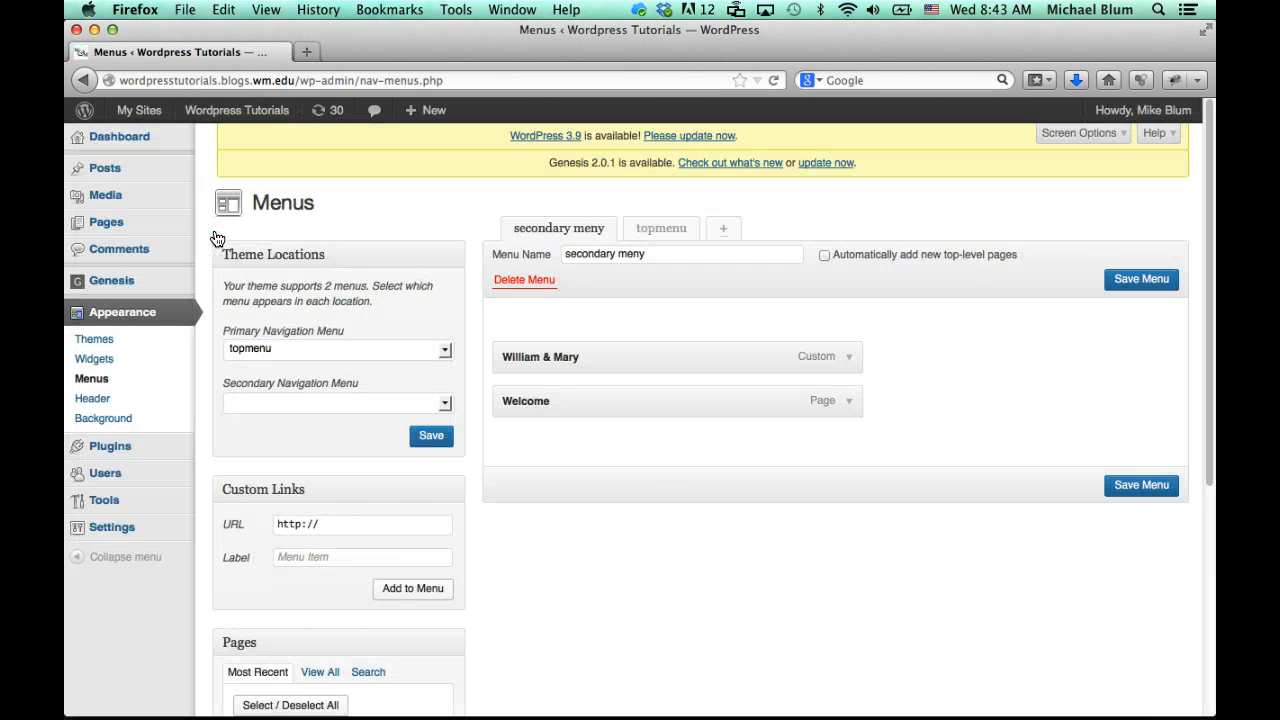
Clear the Primary Navigation Menu location, assign topmenu to the Secondary Navigation Menu and save the theme locations
left_click(374, 524)
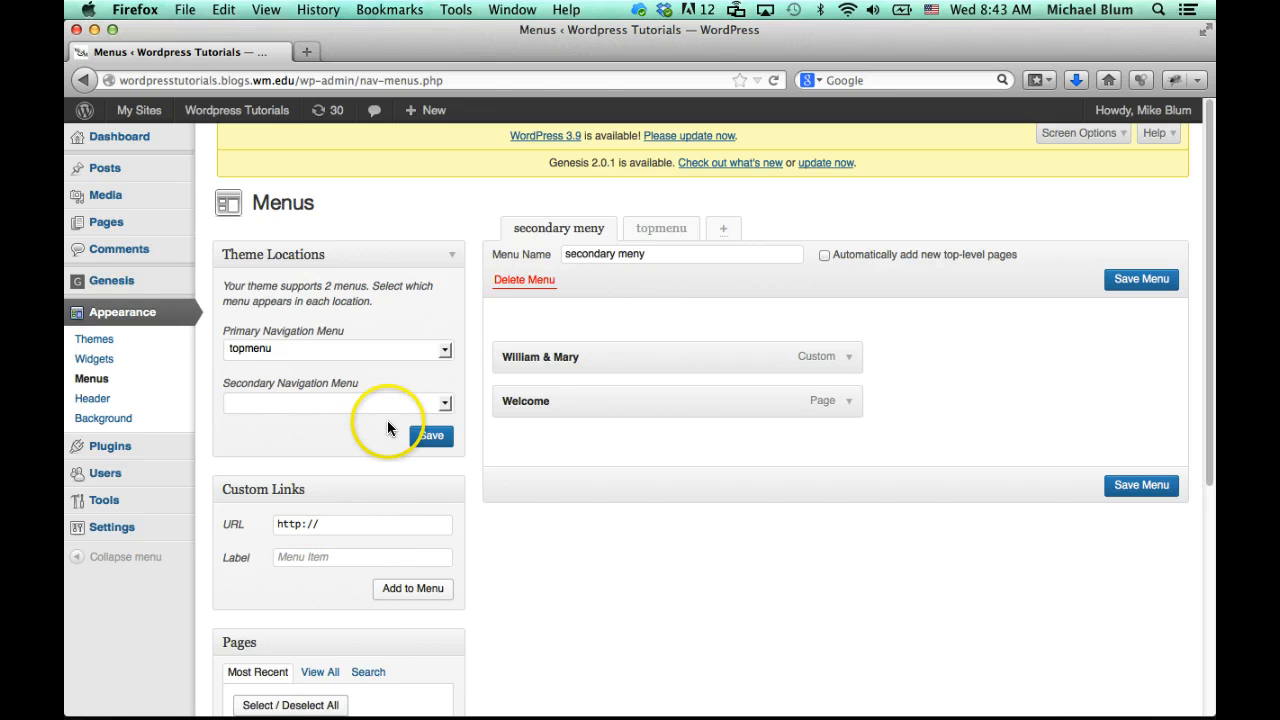
left_click(444, 349)
left_click(362, 374)
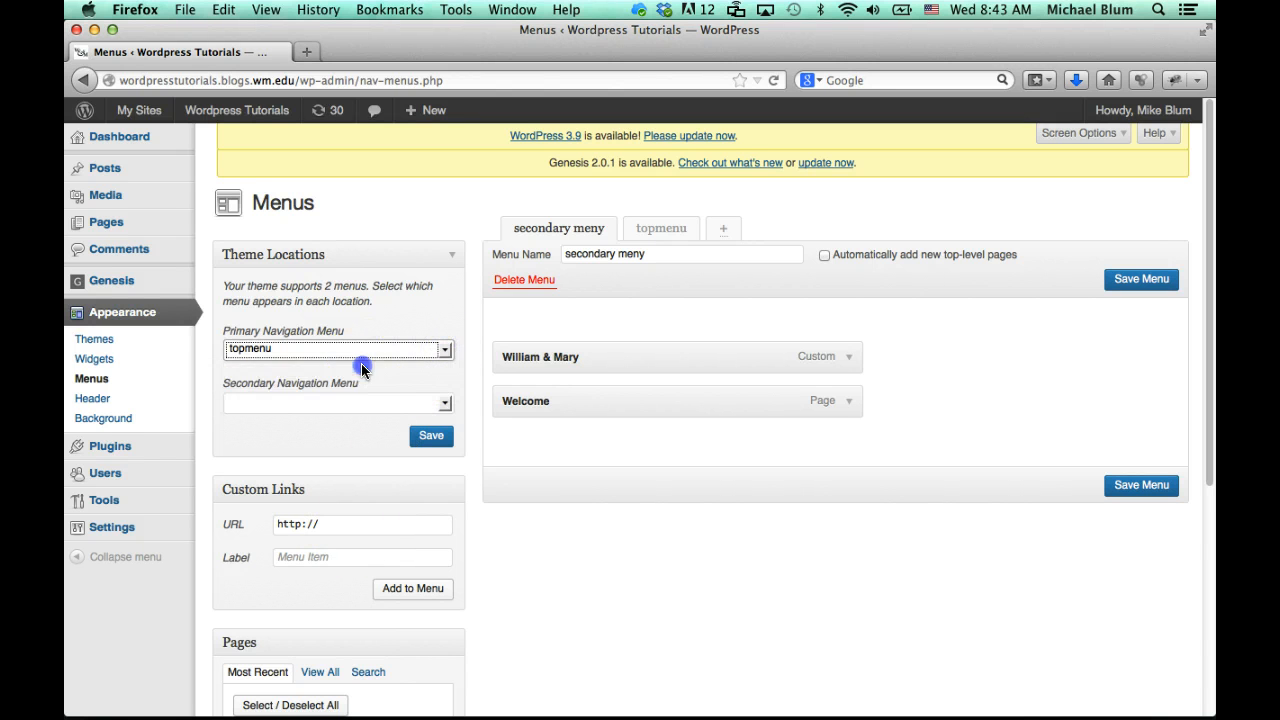
left_click(434, 403)
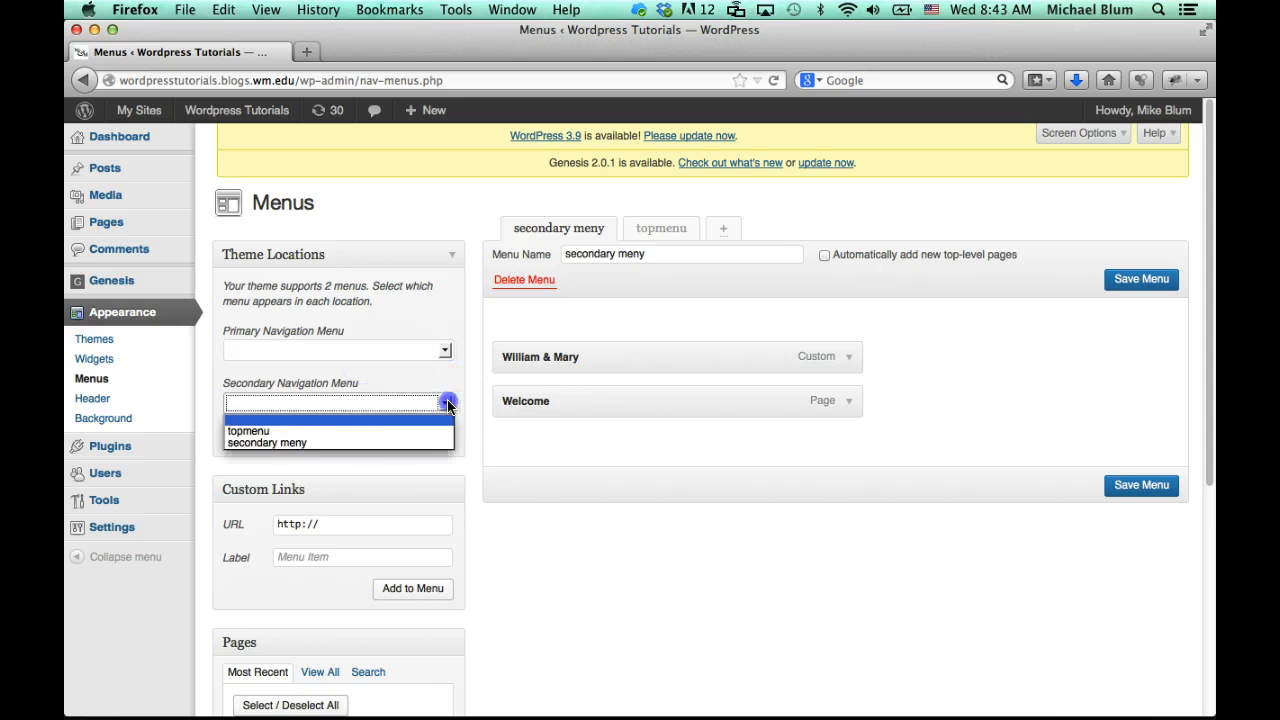
left_click(364, 428)
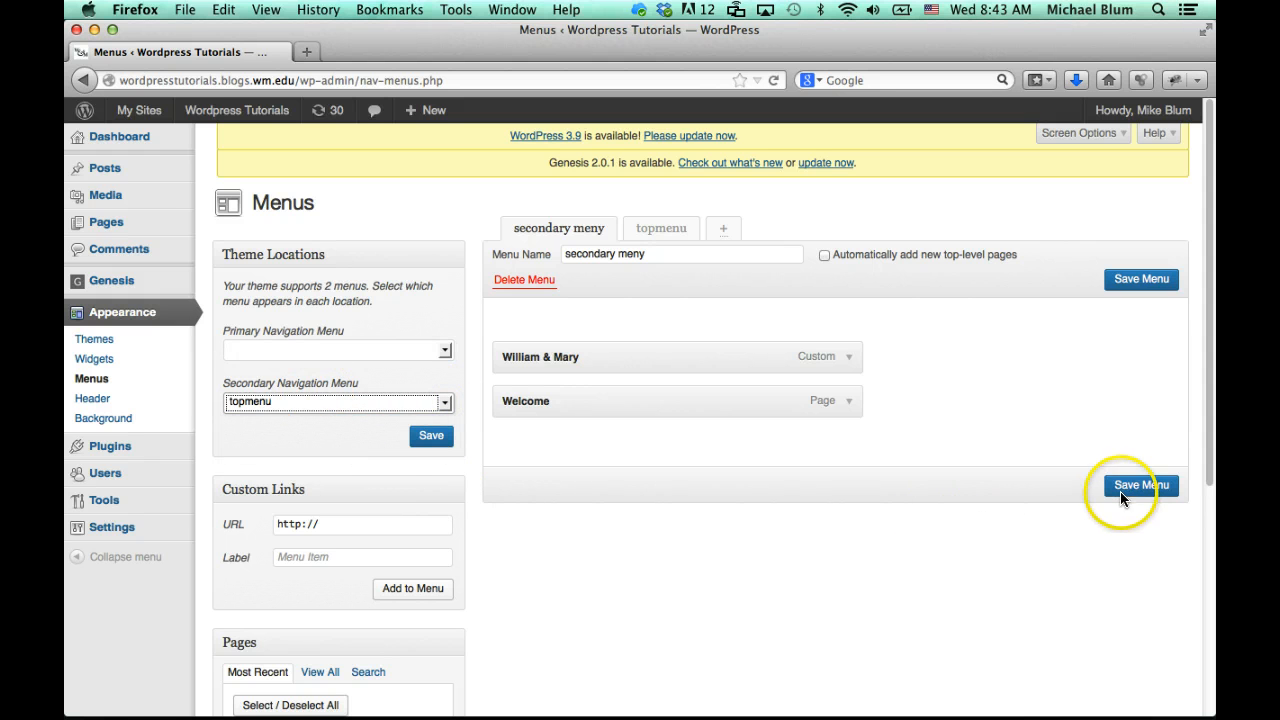
left_click(430, 435)
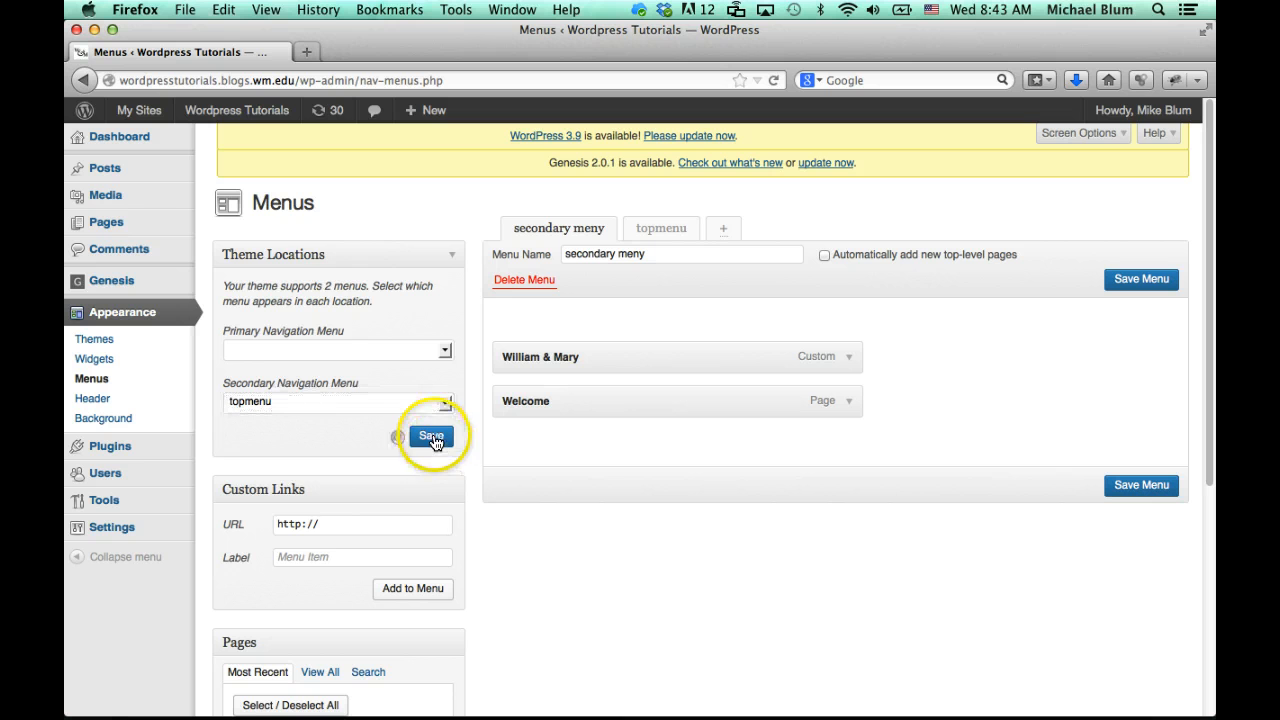
Visit the live site and test the WordPress Tutorials sub-item and the Google link, returning to the tutorials category page
mouse_move(240, 115)
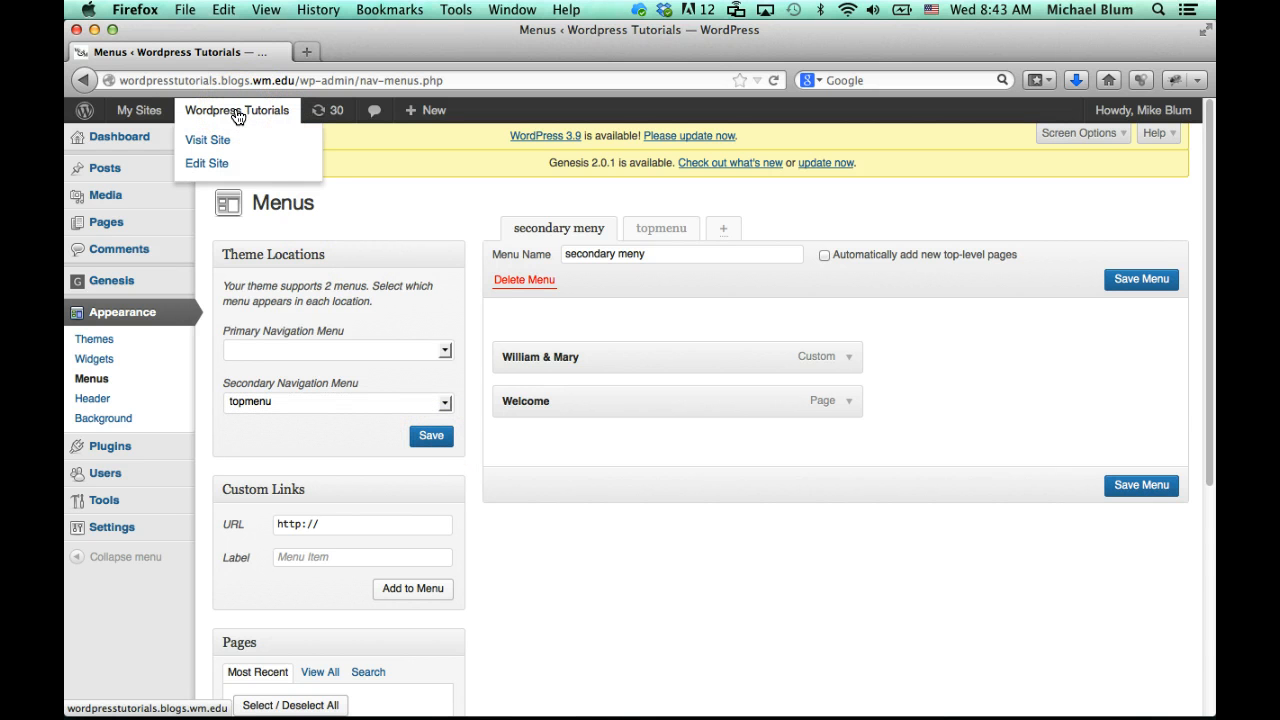
left_click(238, 113)
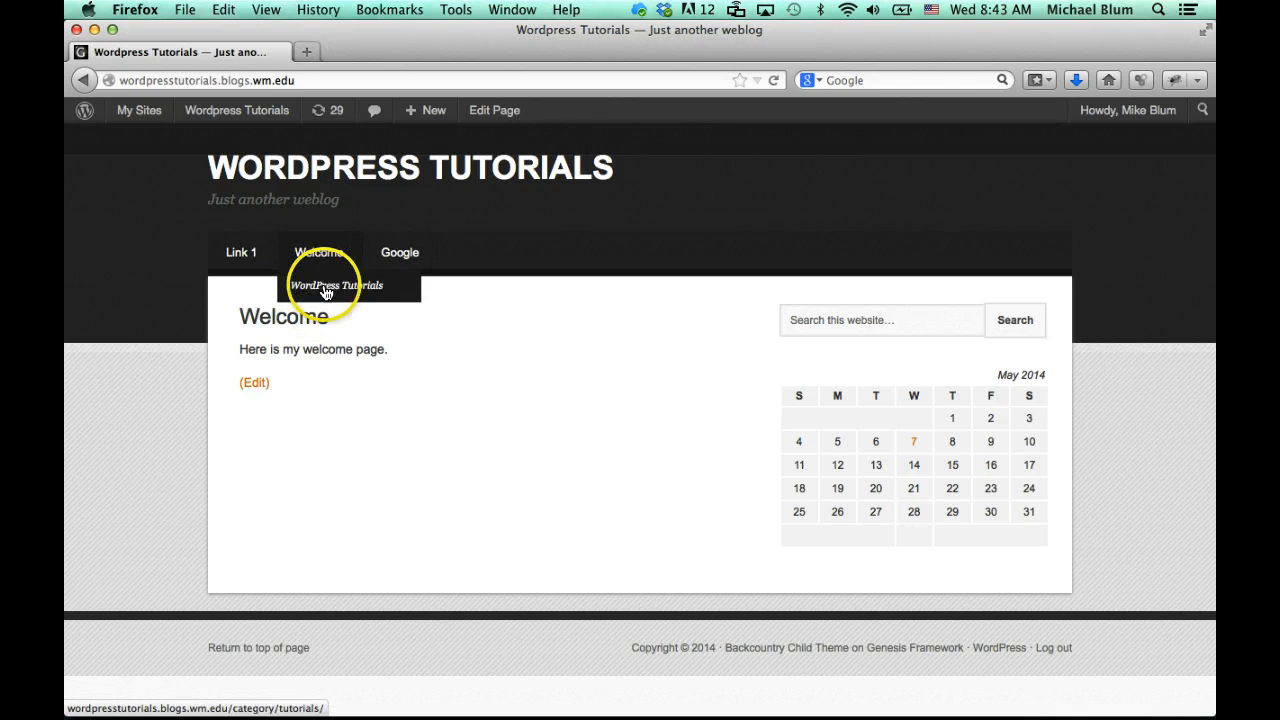
left_click(340, 288)
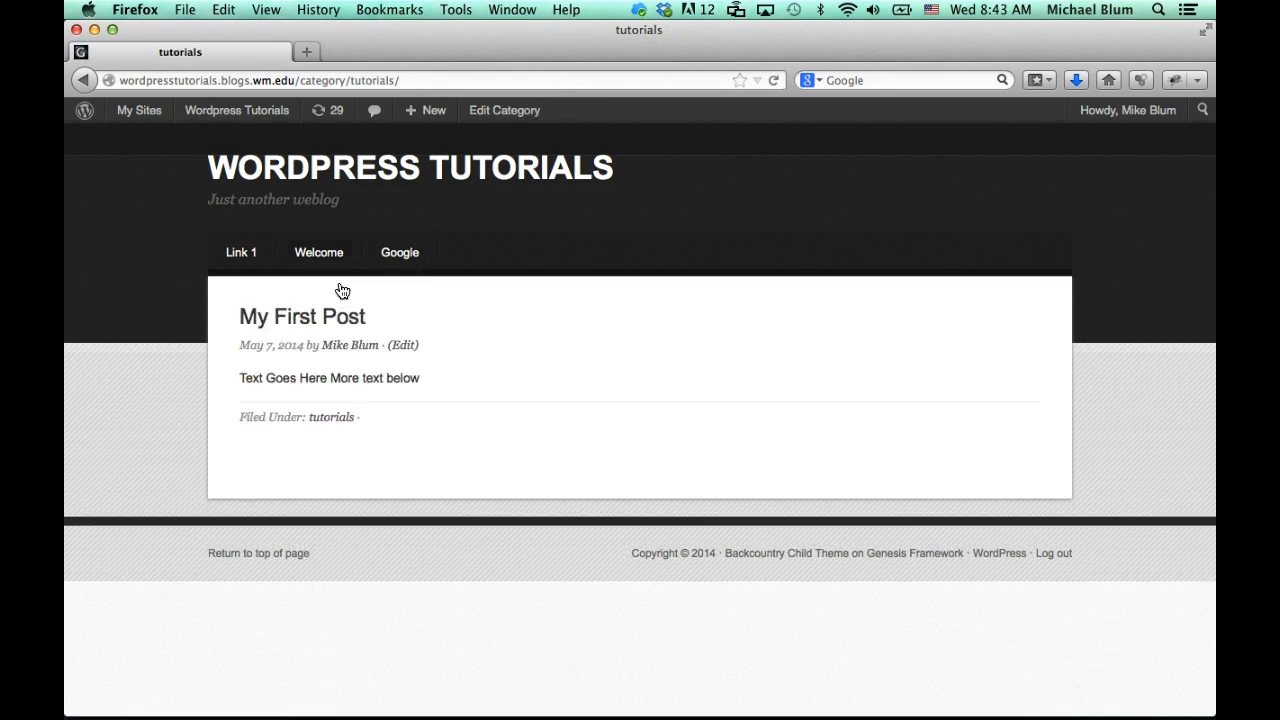
left_click(400, 258)
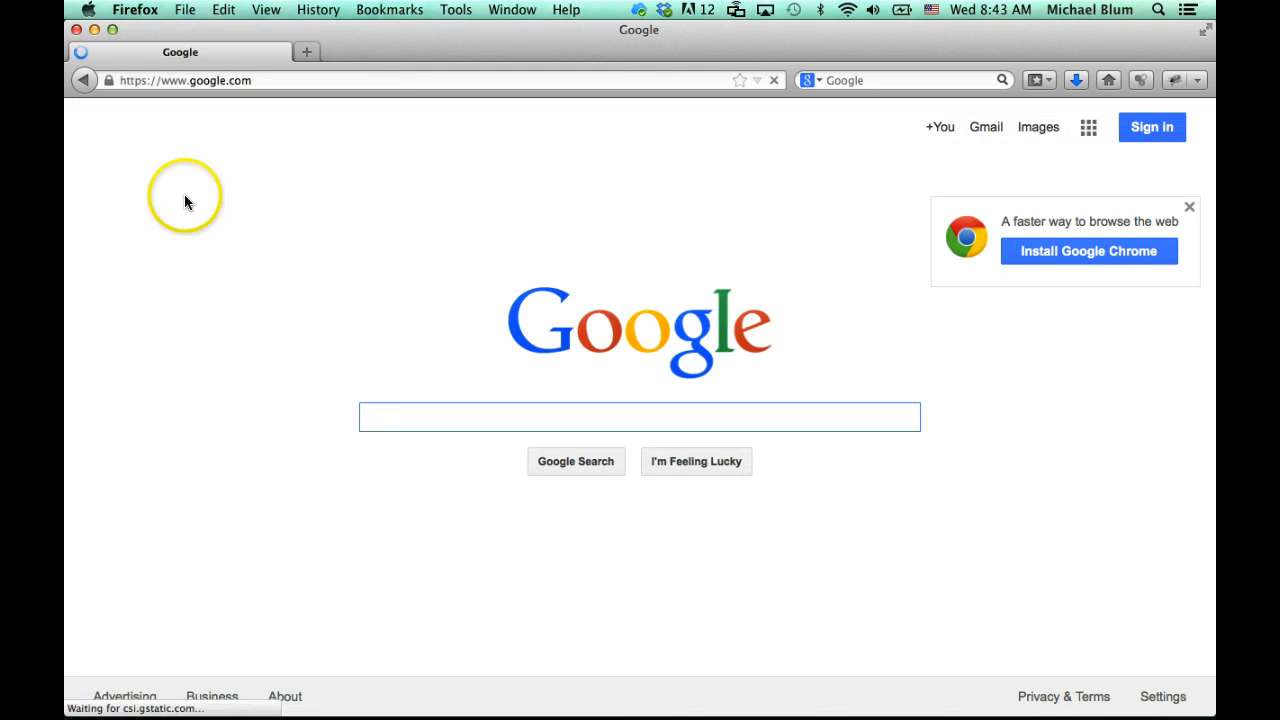
left_click(98, 78)
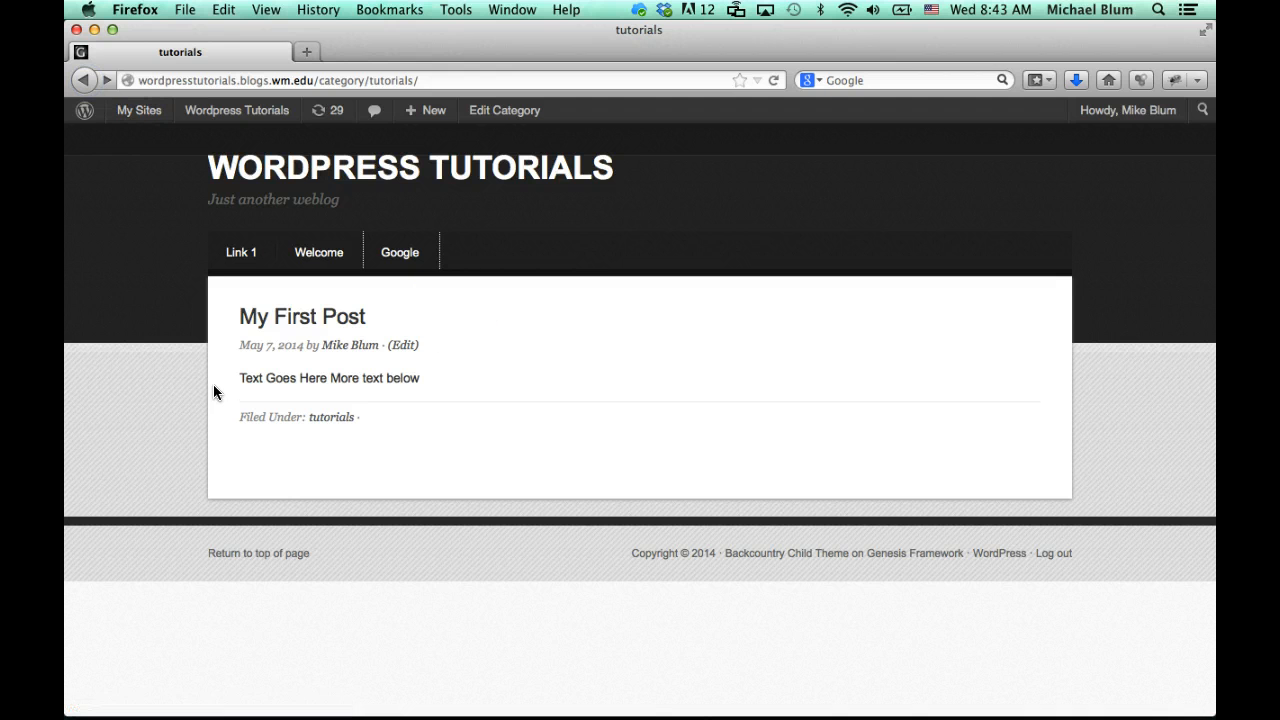
mouse_move(423, 695)
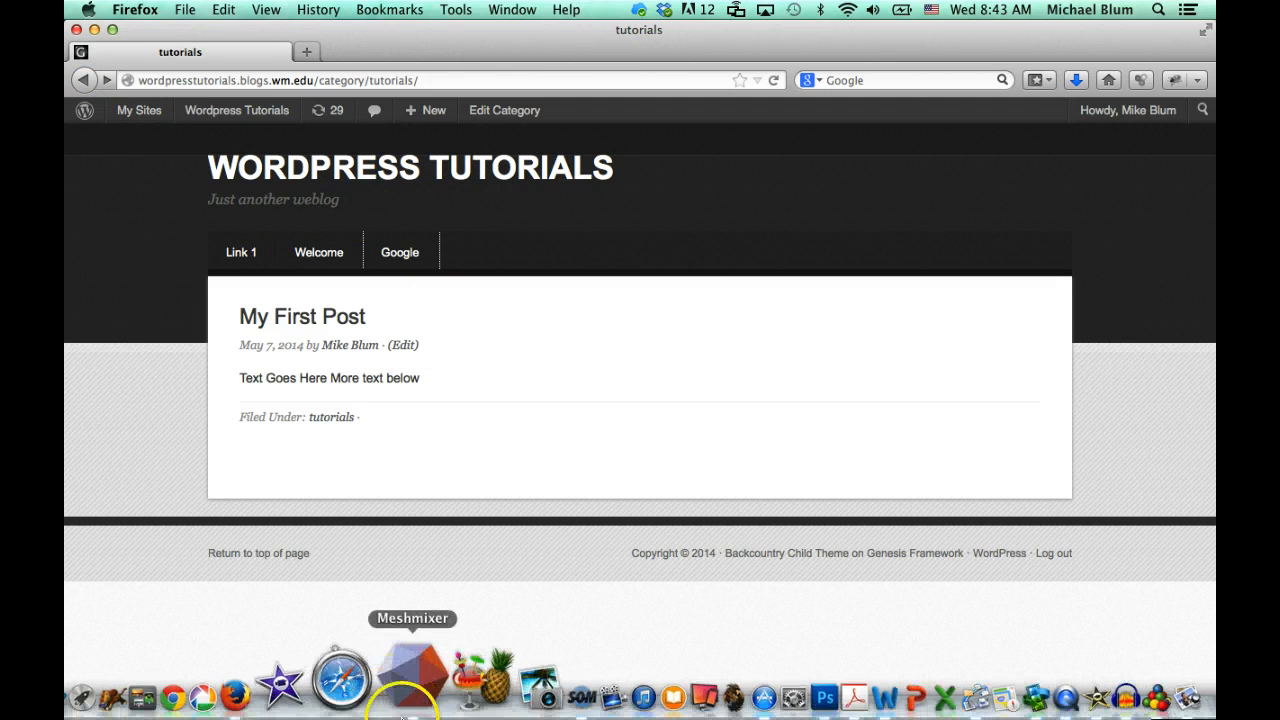